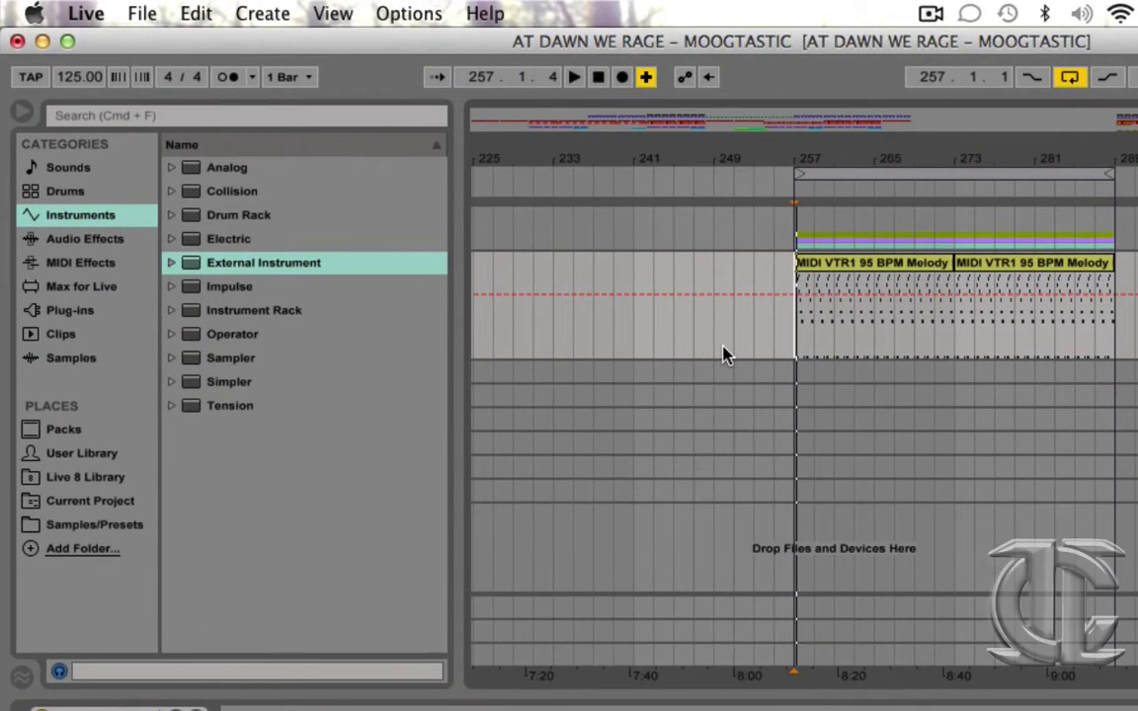
{"action": "left_click", "coordinate": [99, 11]}
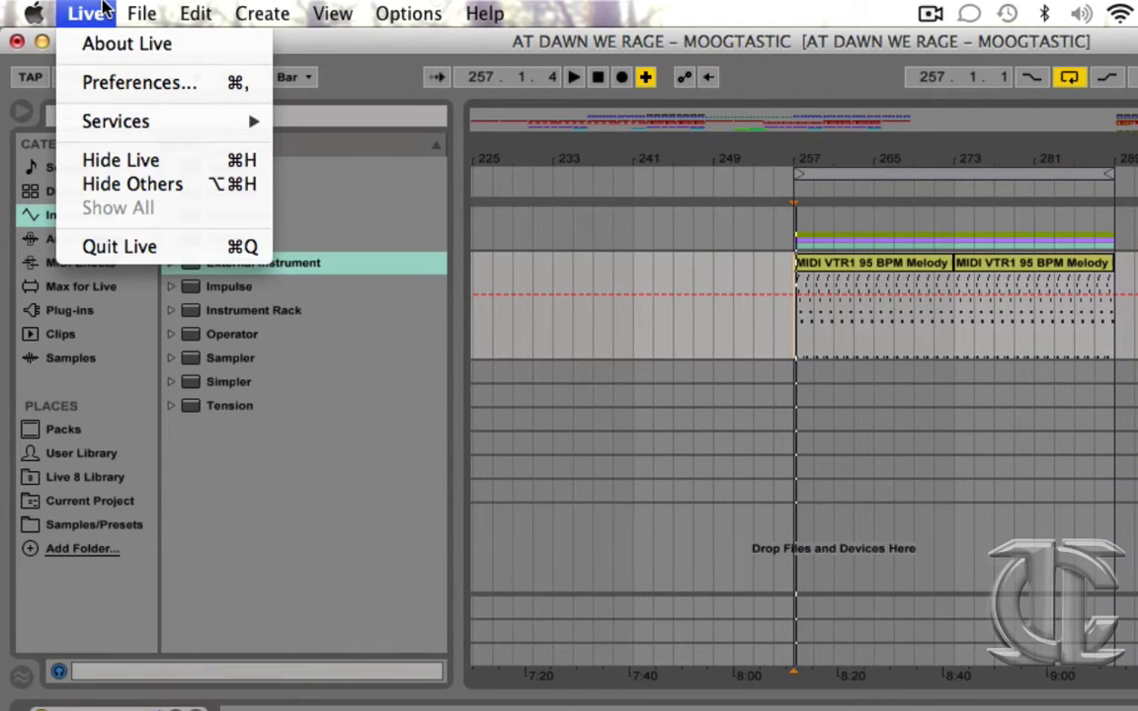
{"action": "left_click", "coordinate": [109, 83]}
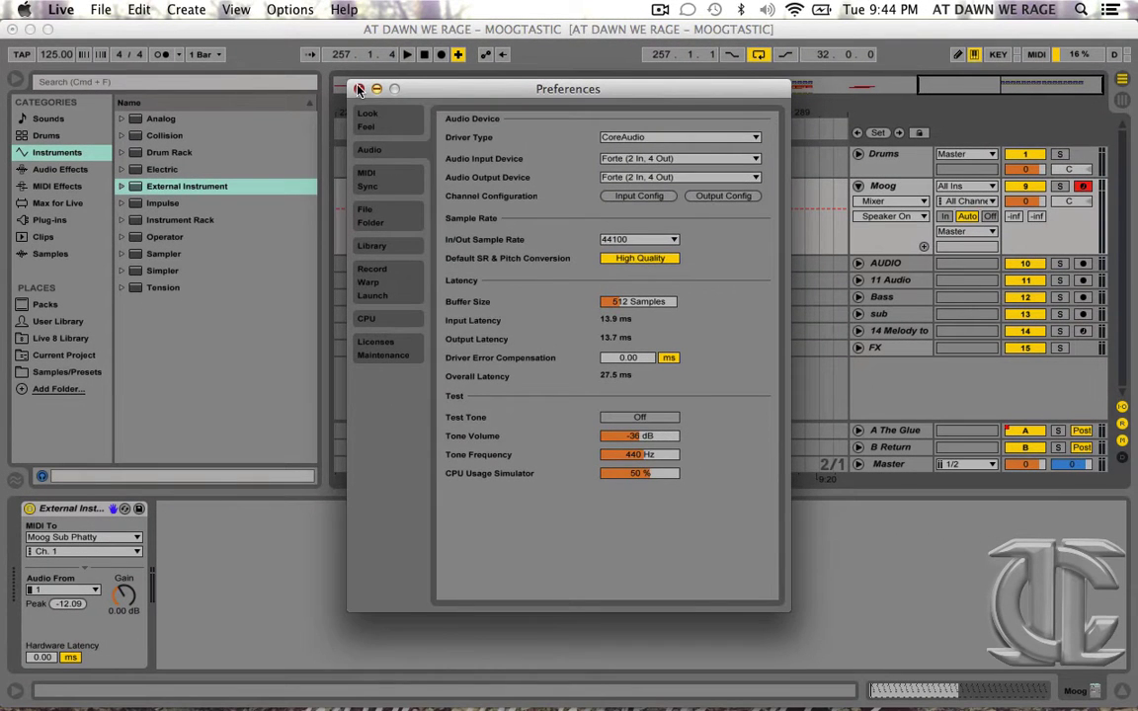
{"action": "left_click", "coordinate": [360, 89]}
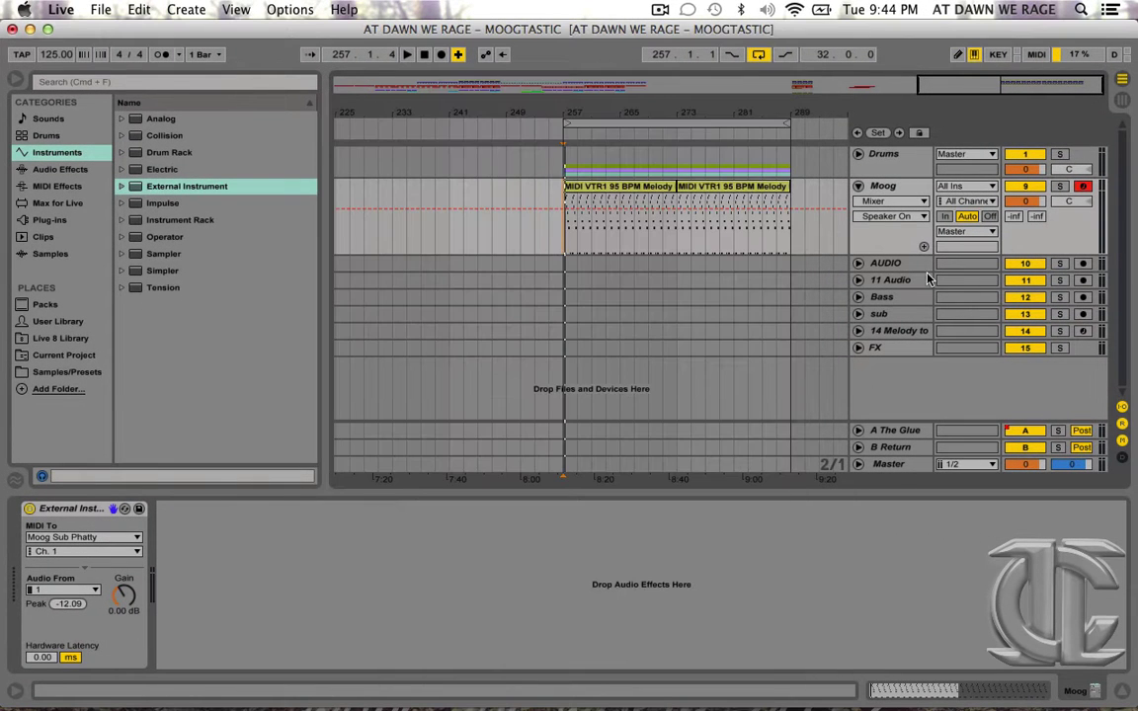
Confirm the External Instrument routes MIDI to the Moog Sub Phatty and audio from input 1, then select bars 257–273
{"action": "left_click", "coordinate": [66, 511]}
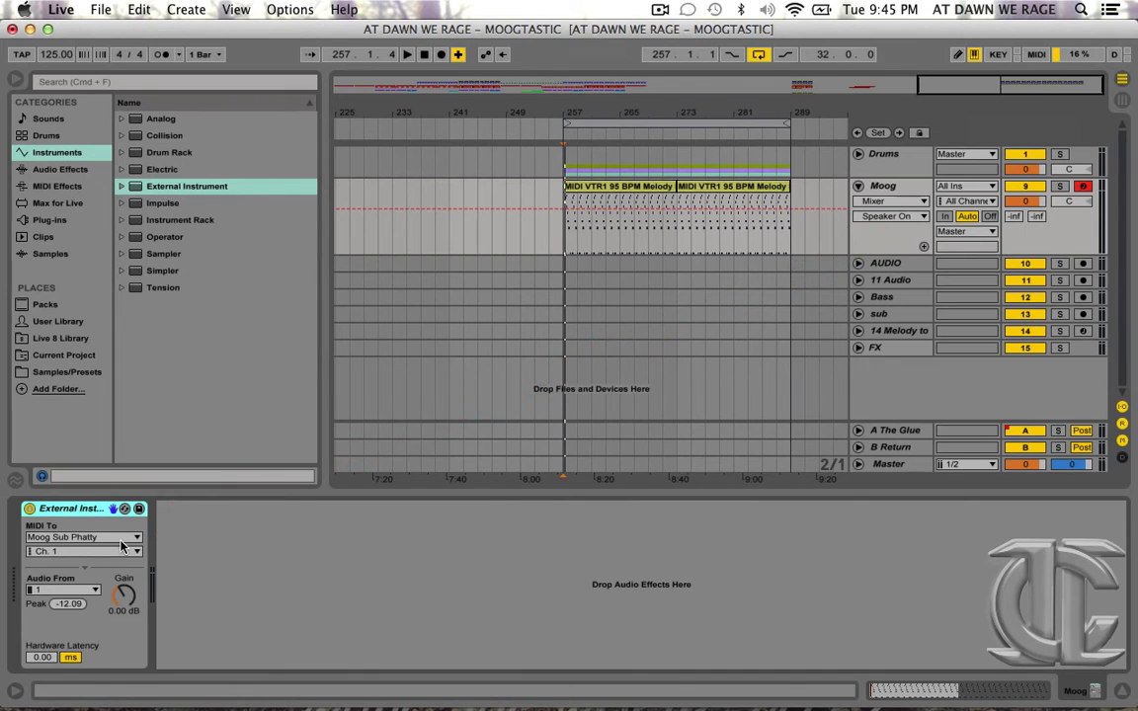
{"action": "left_click", "coordinate": [99, 538]}
{"action": "left_click", "coordinate": [200, 456]}
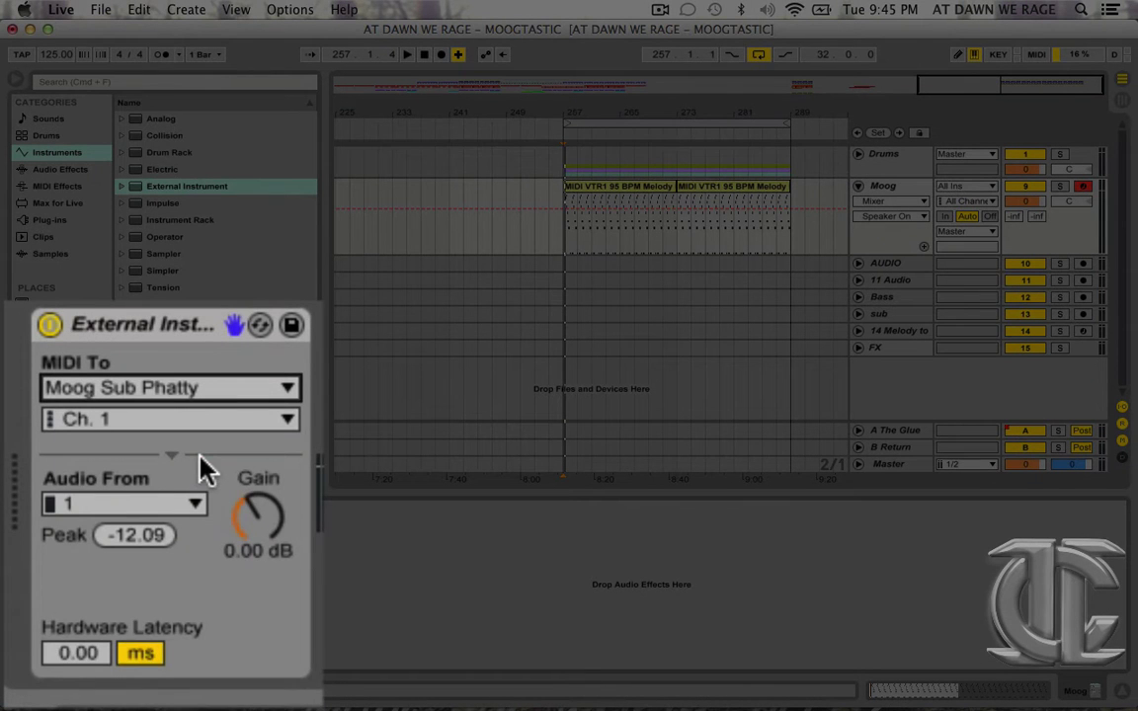
{"action": "left_click", "coordinate": [183, 506]}
{"action": "left_click", "coordinate": [120, 563]}
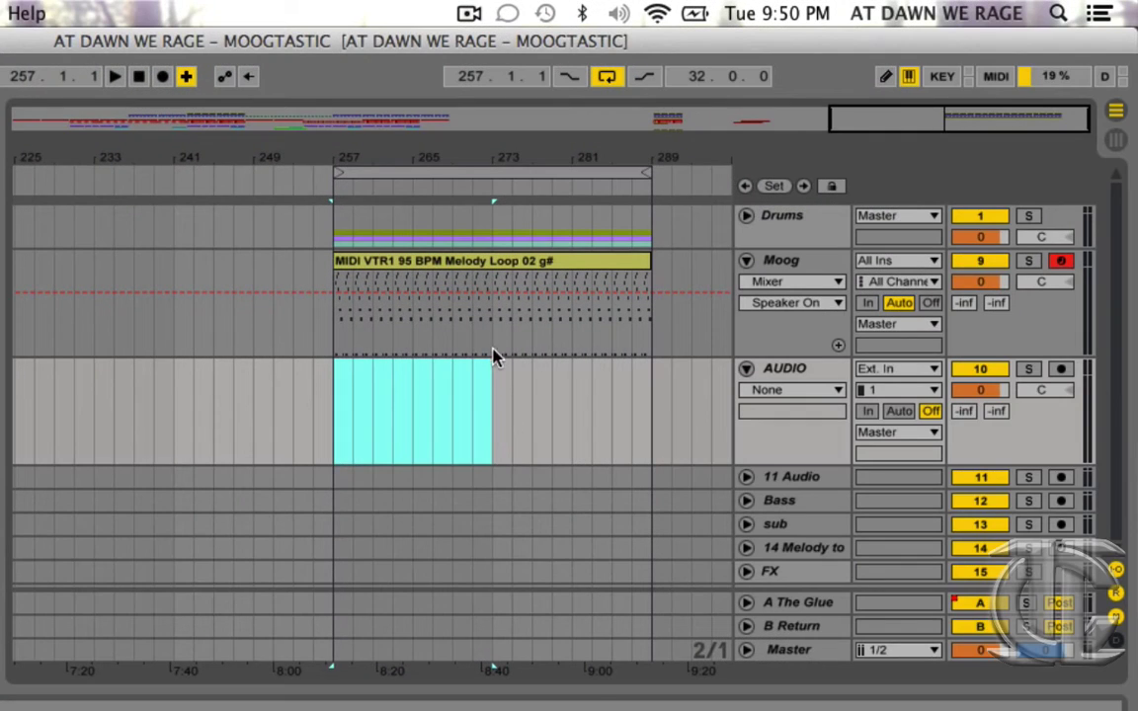
{"action": "left_click_drag", "start_coordinate": [493, 338], "coordinate": [331, 344]}
Preview the Moog part from bar 257, then arm the AUDIO track and record with count-in
{"action": "left_click", "coordinate": [331, 344]}
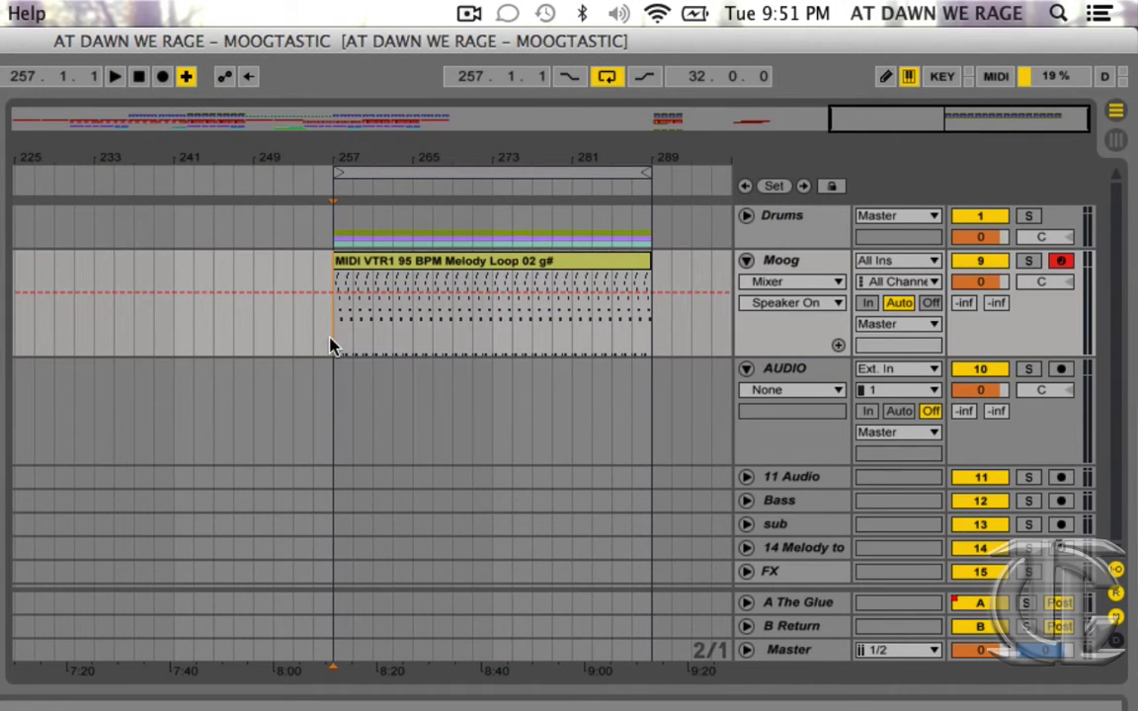
{"action": "key", "text": "space"}
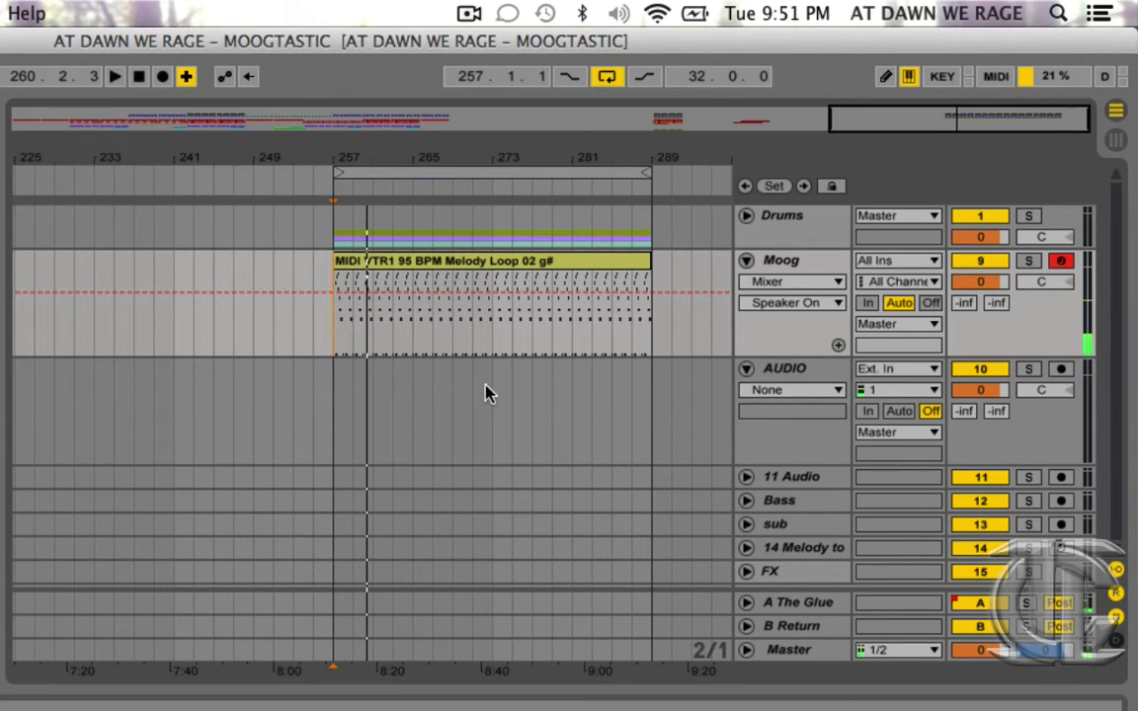
{"action": "left_click", "coordinate": [1067, 369]}
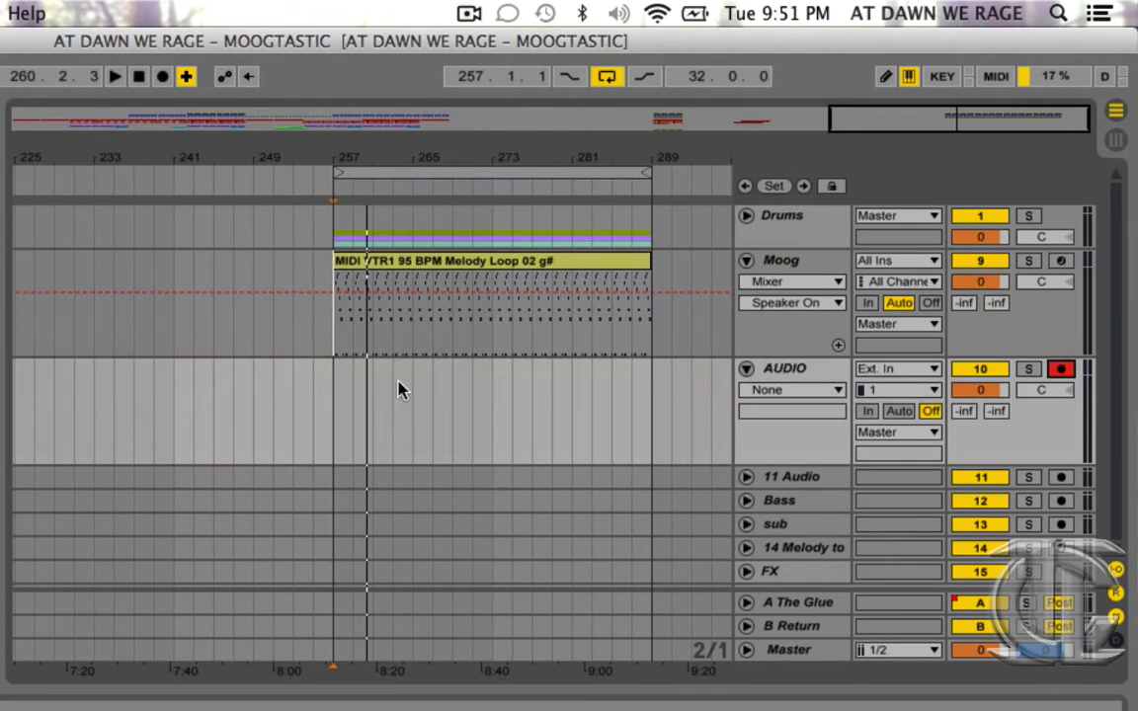
{"action": "left_click", "coordinate": [329, 411]}
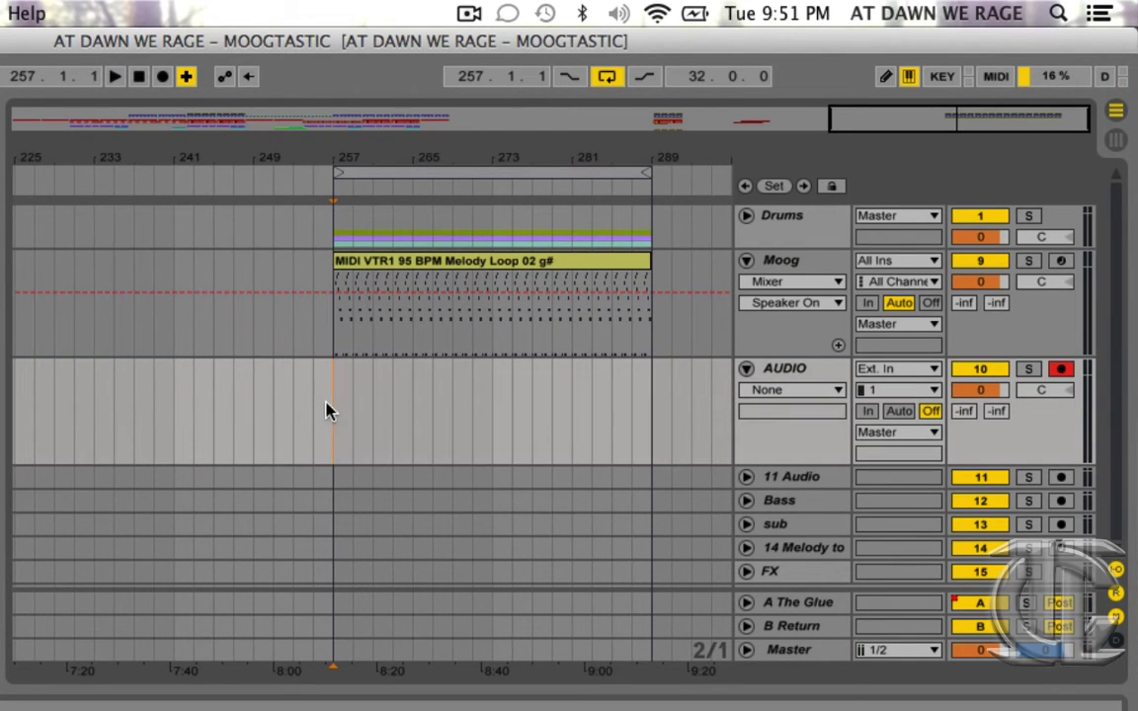
{"action": "left_click", "coordinate": [163, 77]}
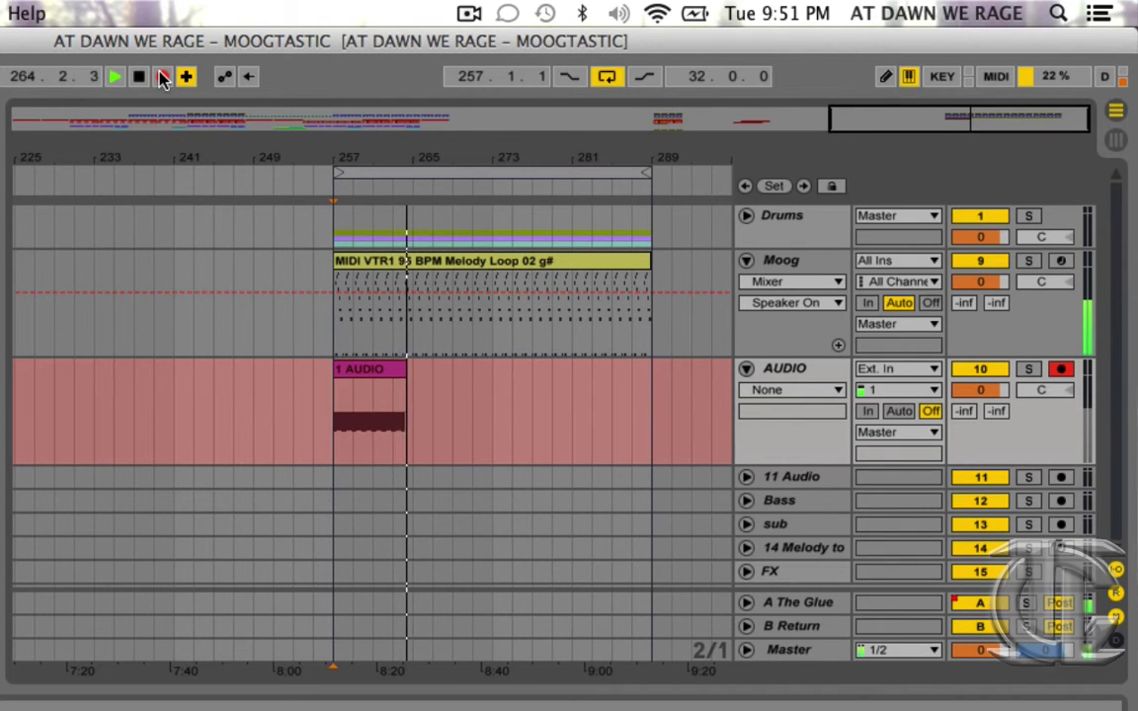
Stop recording, rename the new AUDIO clip 'open filter', and set the start point at its end
{"action": "left_click", "coordinate": [163, 77]}
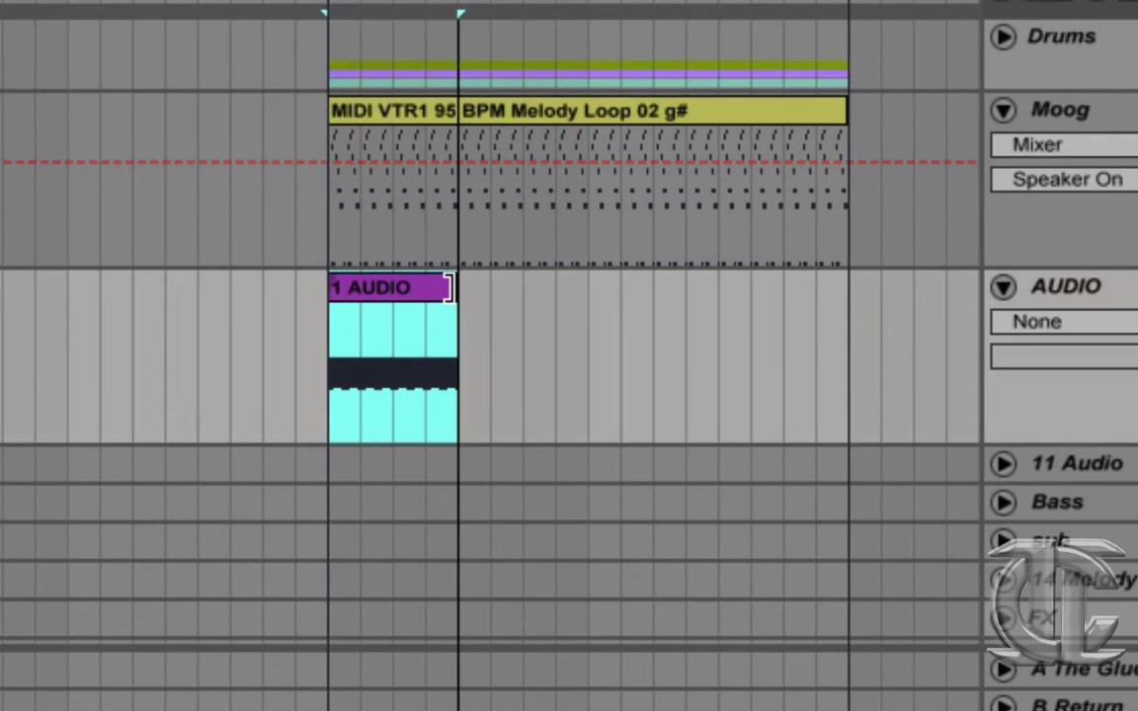
{"action": "left_click", "coordinate": [461, 348]}
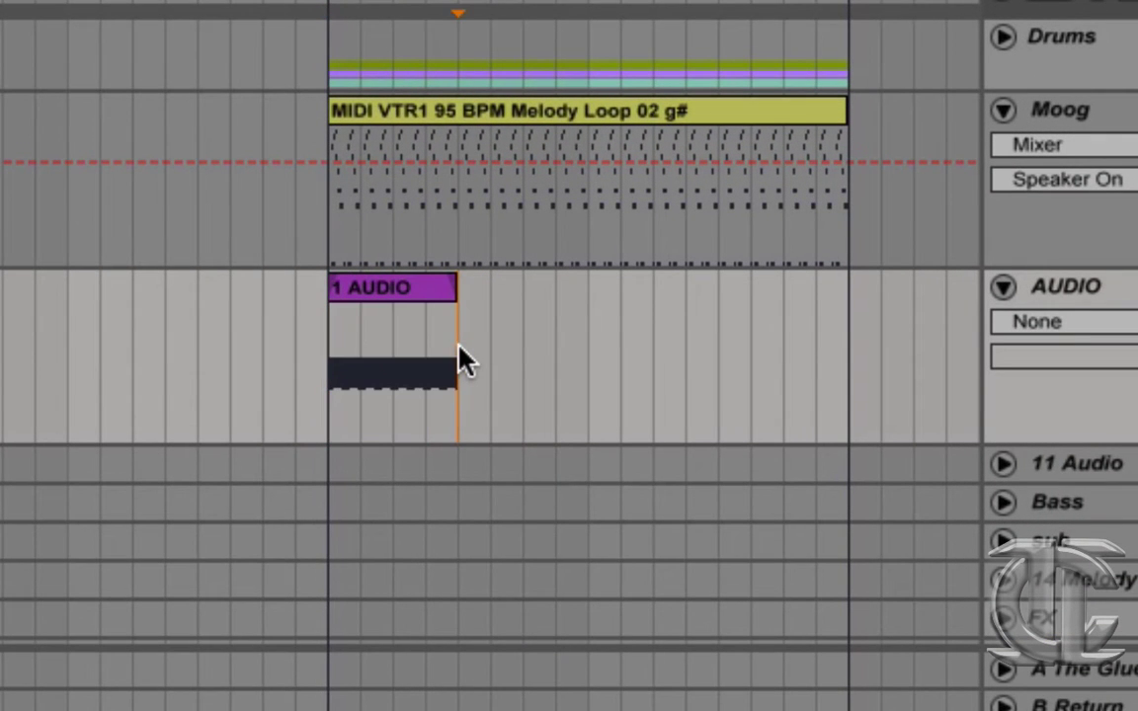
{"action": "left_click", "coordinate": [423, 293]}
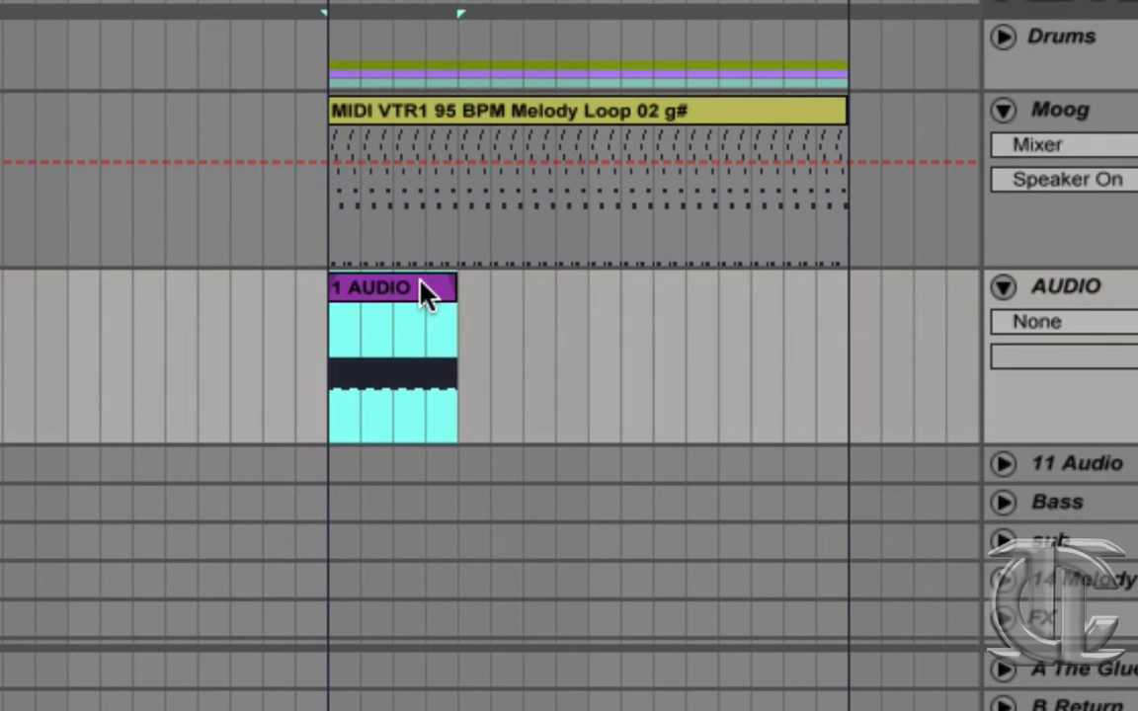
{"action": "key", "text": "ctrl+r"}
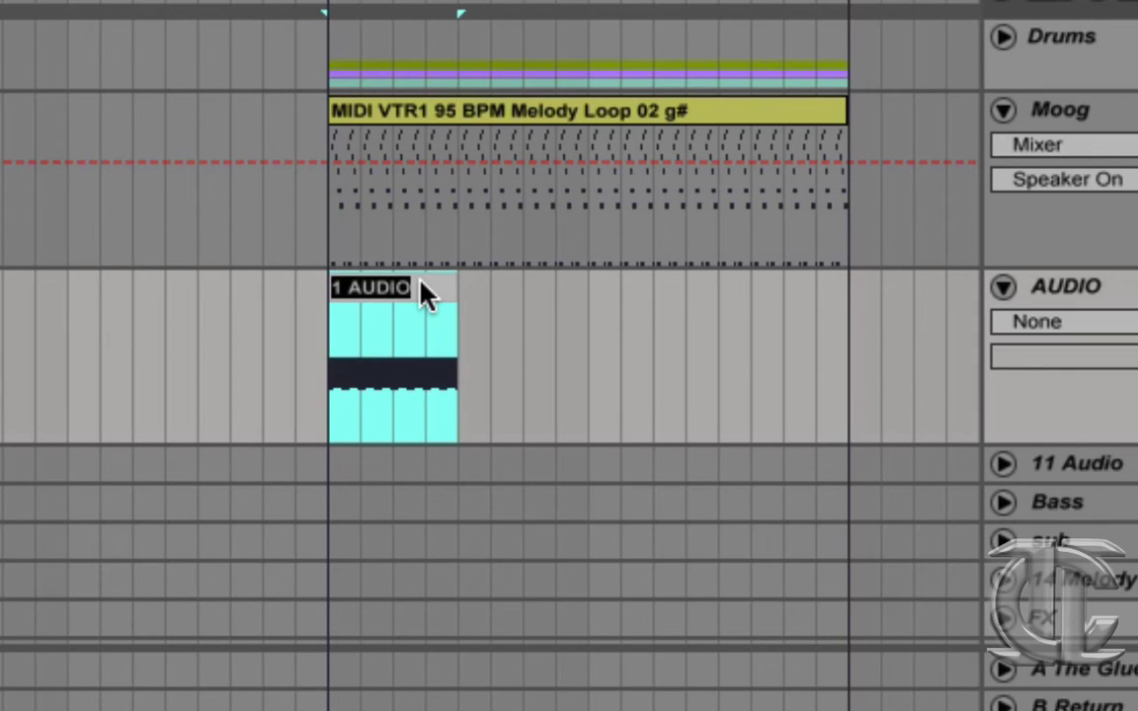
{"action": "type", "text": "open filte"}
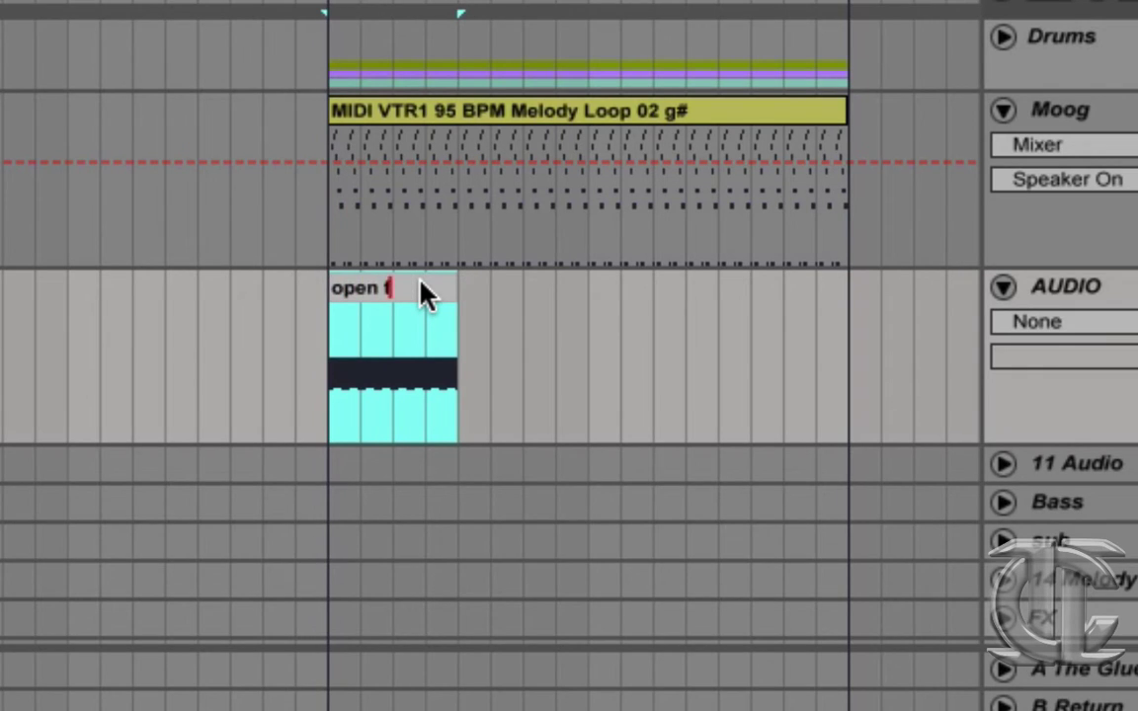
{"action": "type", "text": "r"}
{"action": "left_click", "coordinate": [553, 373]}
{"action": "left_click", "coordinate": [449, 352]}
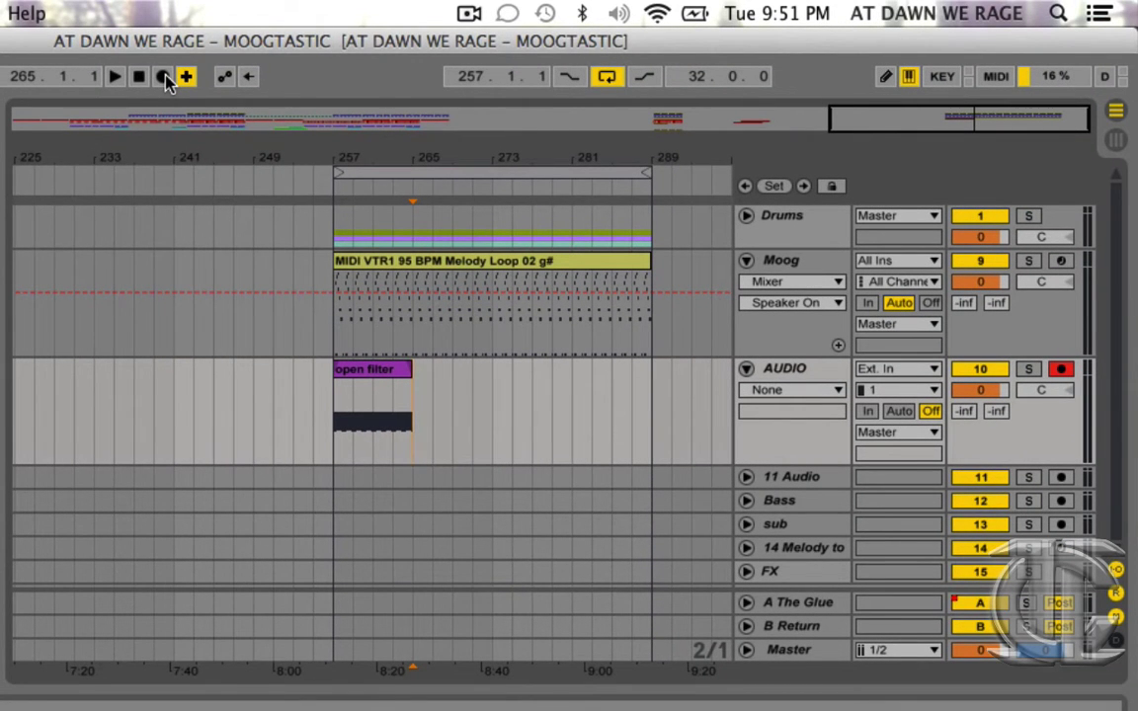
Record the second take '1 AUDIO-1' after 'open filter', then begin a third take from its end
{"action": "left_click", "coordinate": [164, 77]}
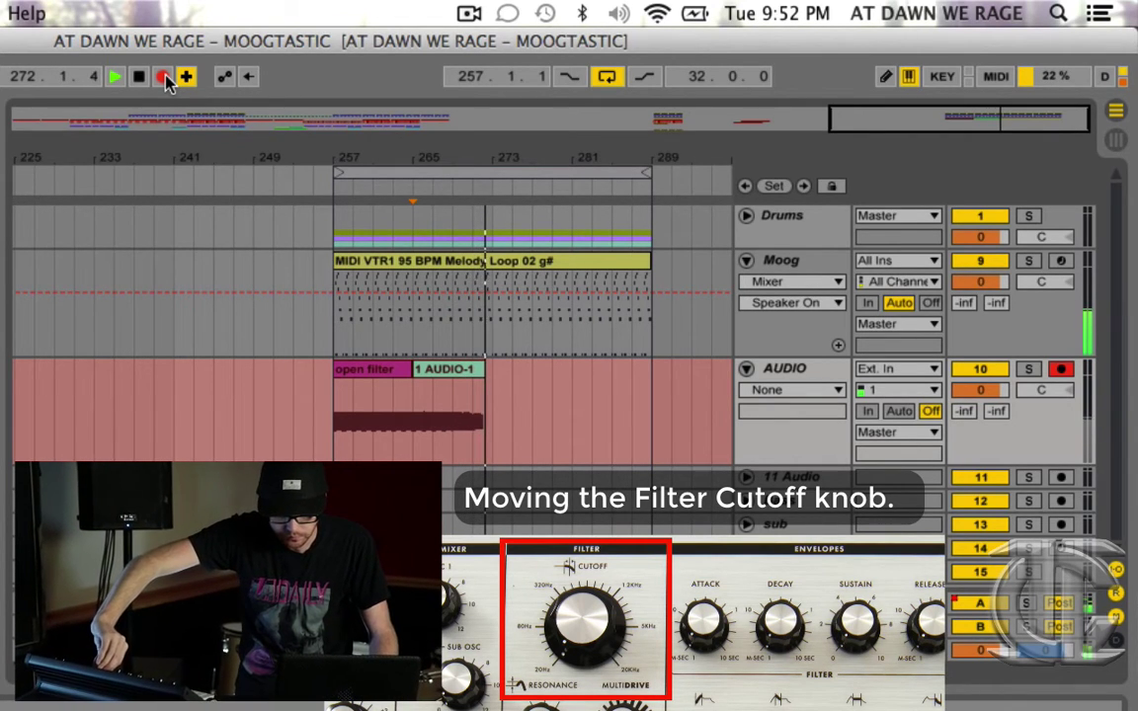
{"action": "key", "text": "space"}
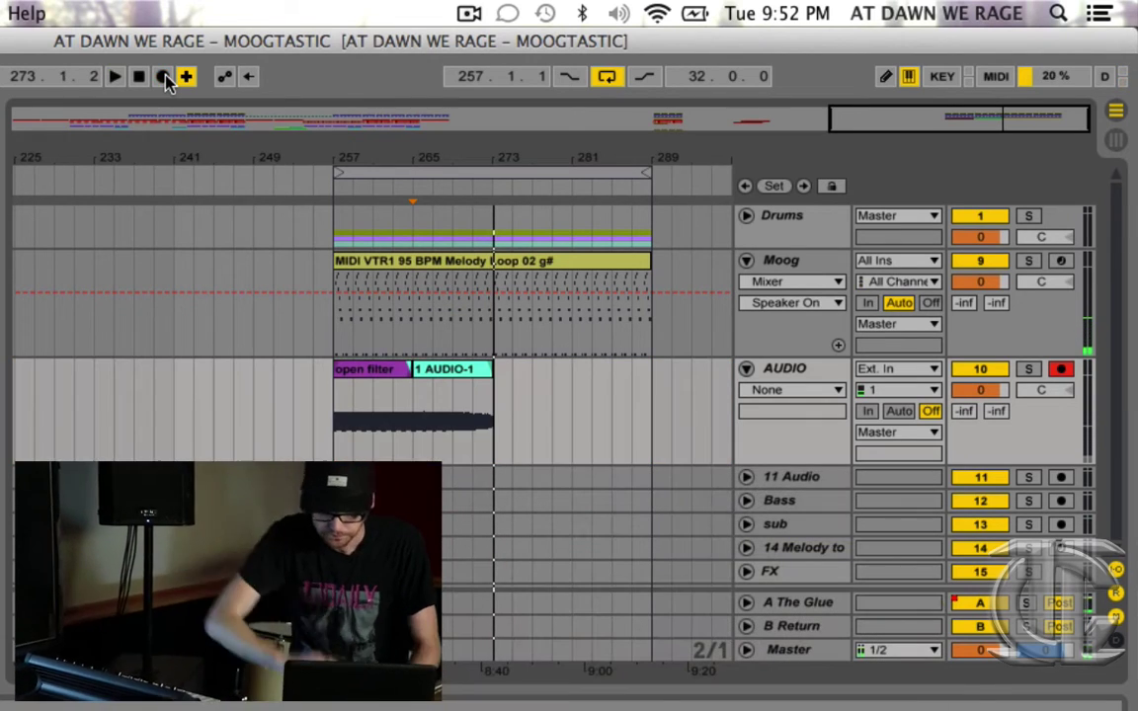
{"action": "left_click", "coordinate": [487, 368]}
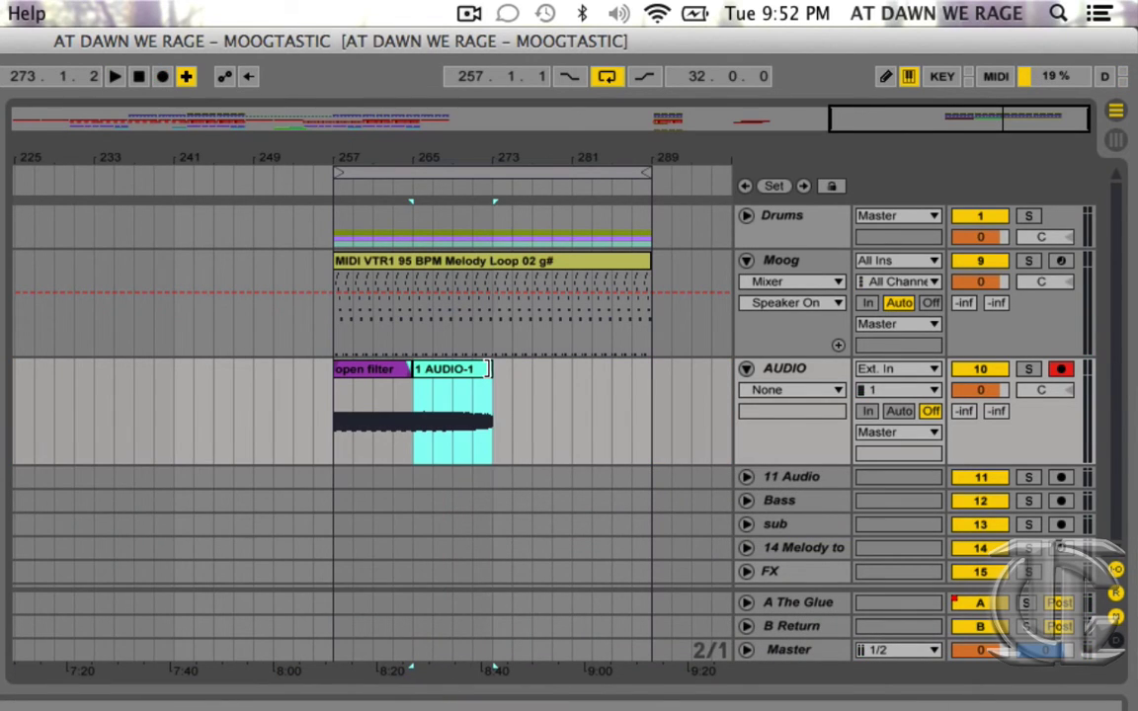
{"action": "left_click", "coordinate": [497, 412]}
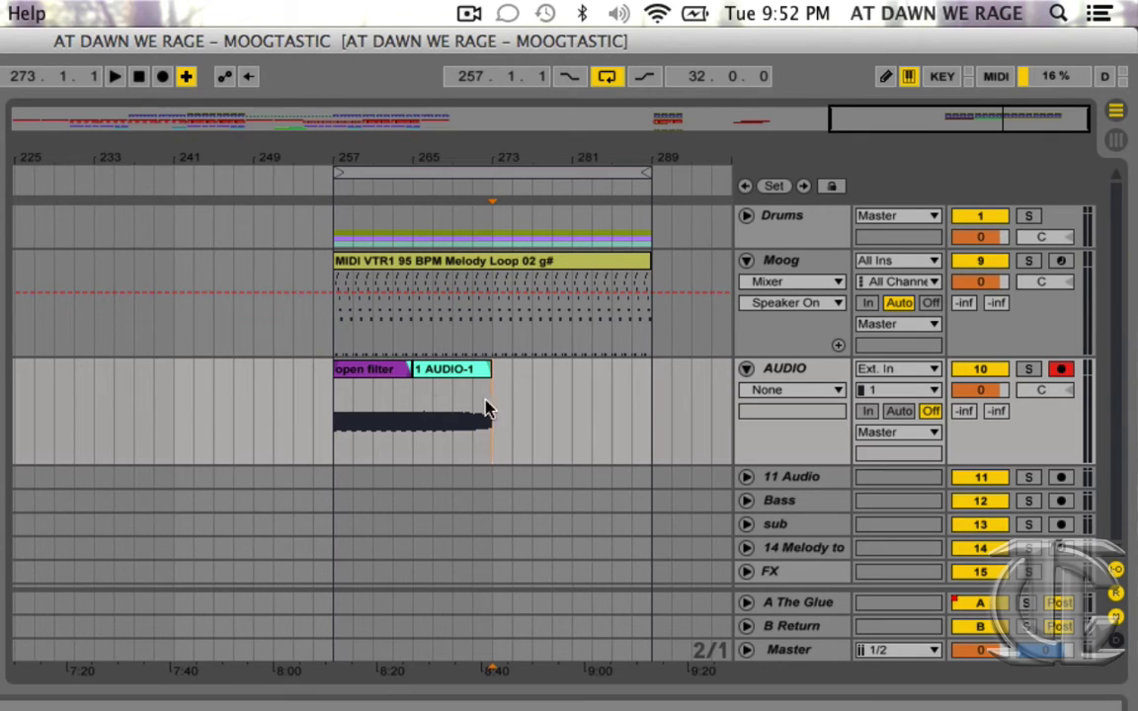
{"action": "left_click", "coordinate": [161, 78]}
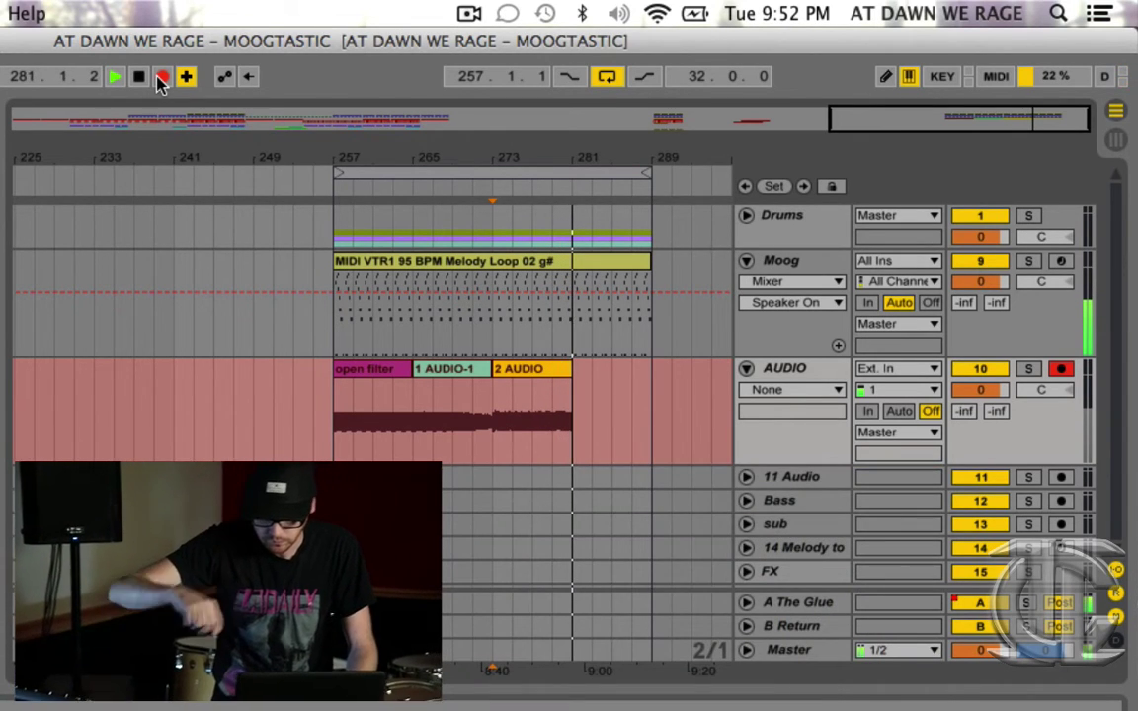
Stop recording the third take, '2 AUDIO', ending near bar 281
{"action": "key", "text": "space"}
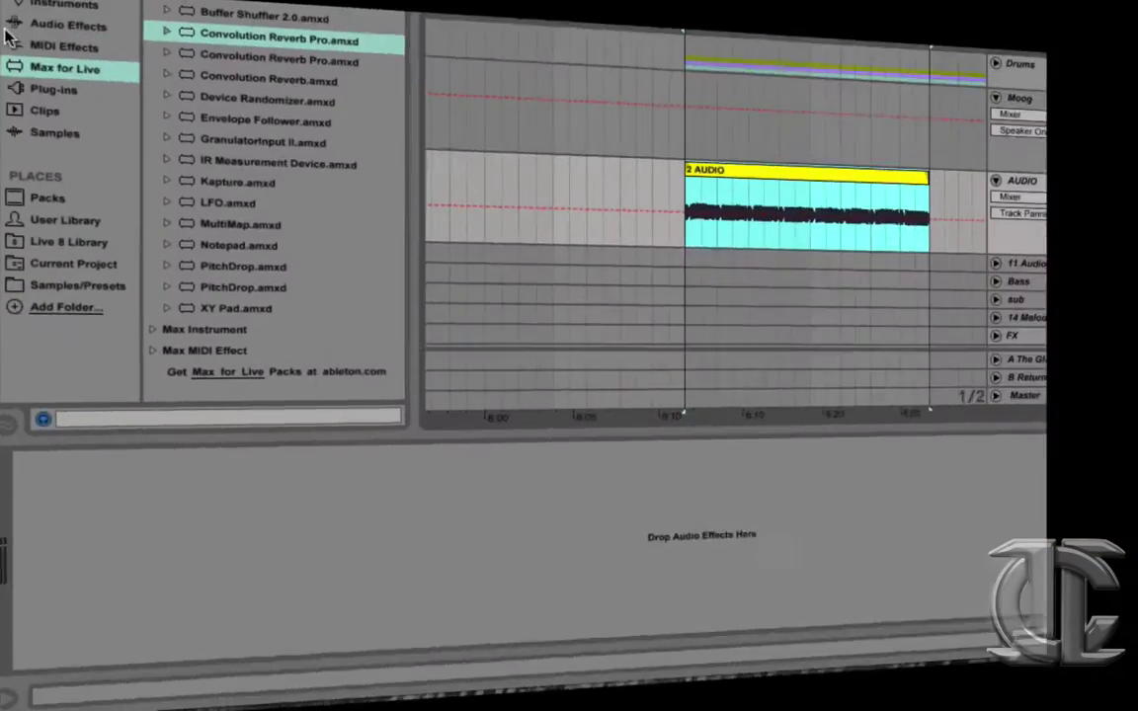
Add Ping Pong Delay to the AUDIO track with Dry/Wet at 26%, then locate Convolution Reverb Pro
{"action": "left_click", "coordinate": [62, 36]}
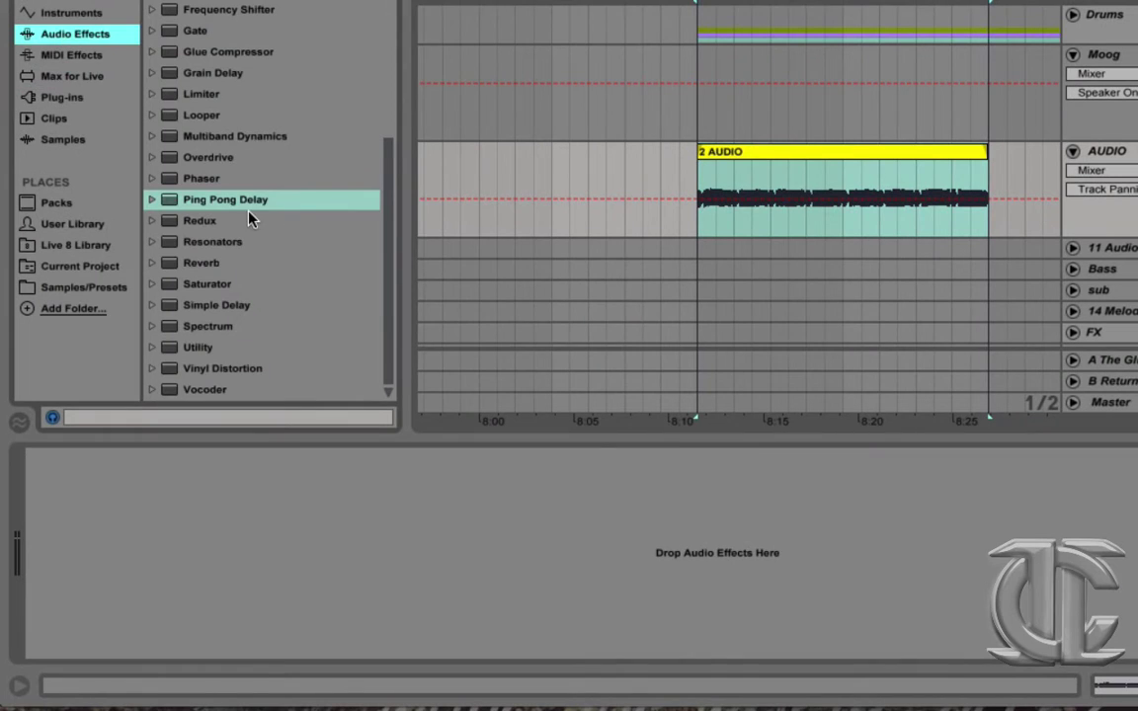
{"action": "left_click_drag", "start_coordinate": [245, 203], "coordinate": [708, 224]}
{"action": "left_click_drag", "start_coordinate": [783, 219], "coordinate": [782, 219]}
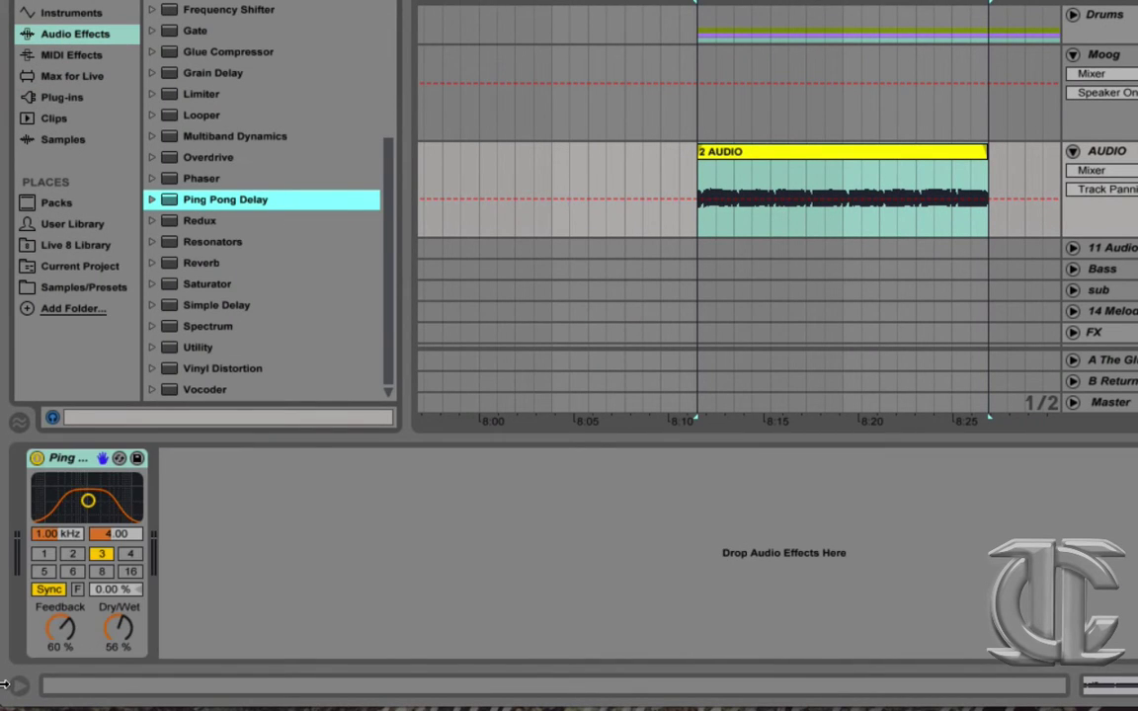
{"action": "left_click", "coordinate": [109, 637]}
{"action": "left_click_drag", "start_coordinate": [117, 626], "coordinate": [117, 644]}
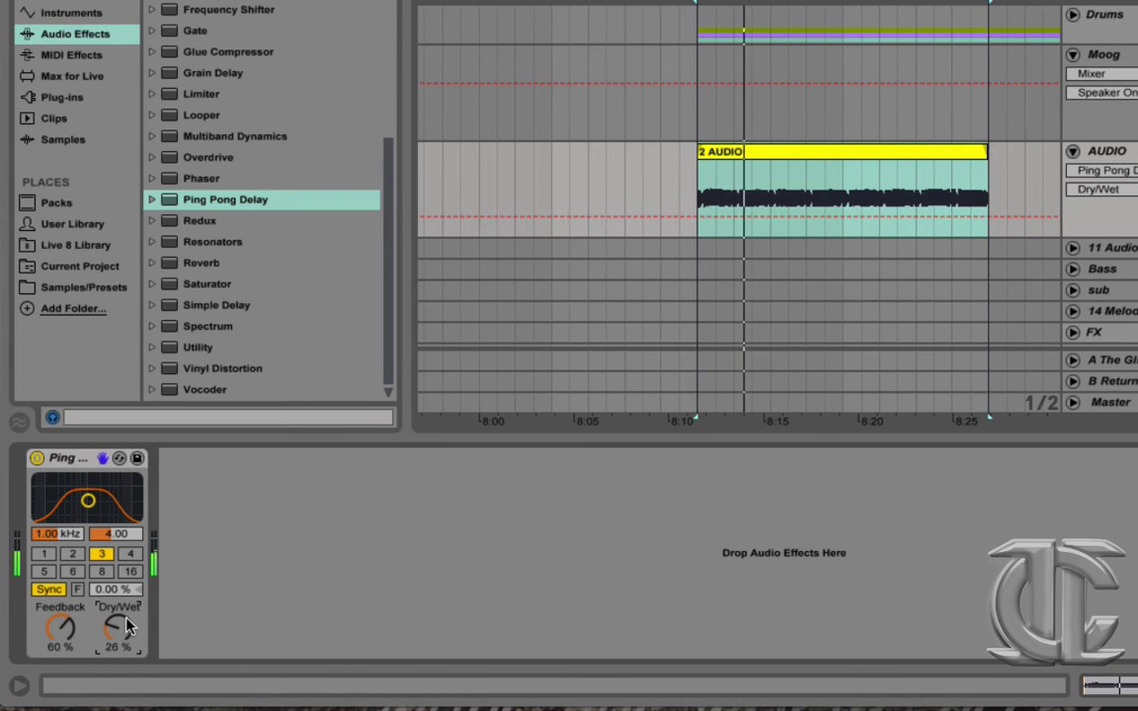
{"action": "left_click", "coordinate": [71, 76]}
{"action": "left_click", "coordinate": [235, 35]}
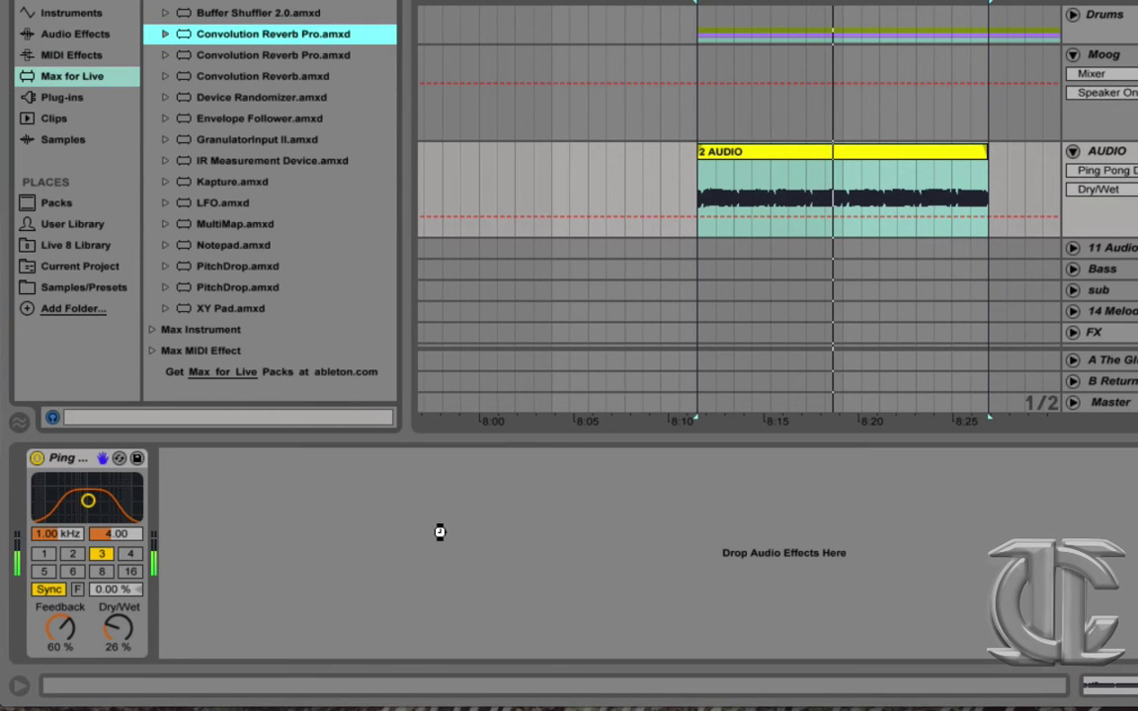
Load Convolution Reverb Pro after the delay and lower its Dry/Wet to 9.84%
{"action": "key", "text": "Return"}
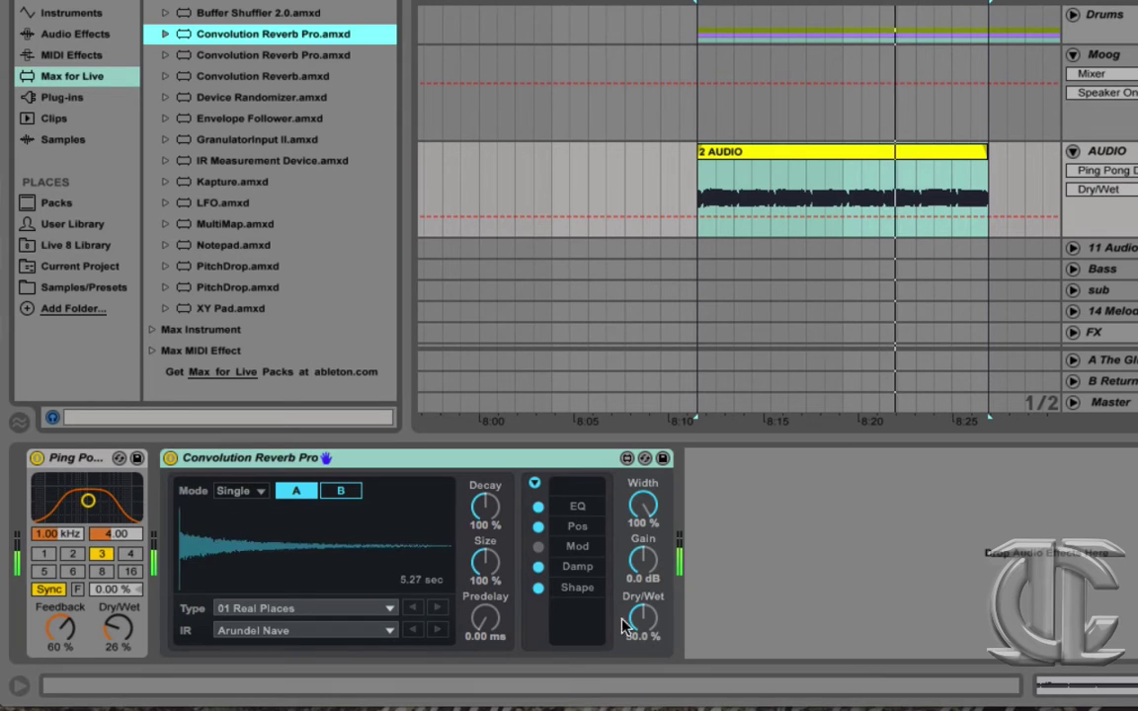
{"action": "left_click_drag", "start_coordinate": [660, 638], "coordinate": [660, 673]}
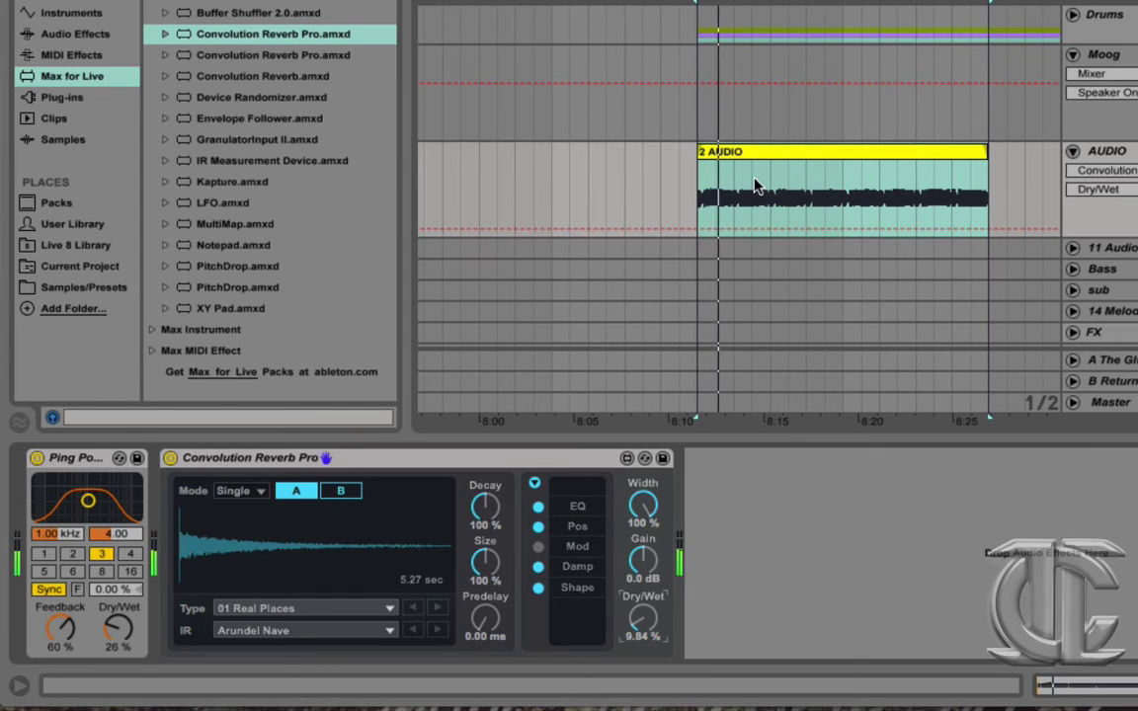
{"action": "left_click", "coordinate": [692, 200]}
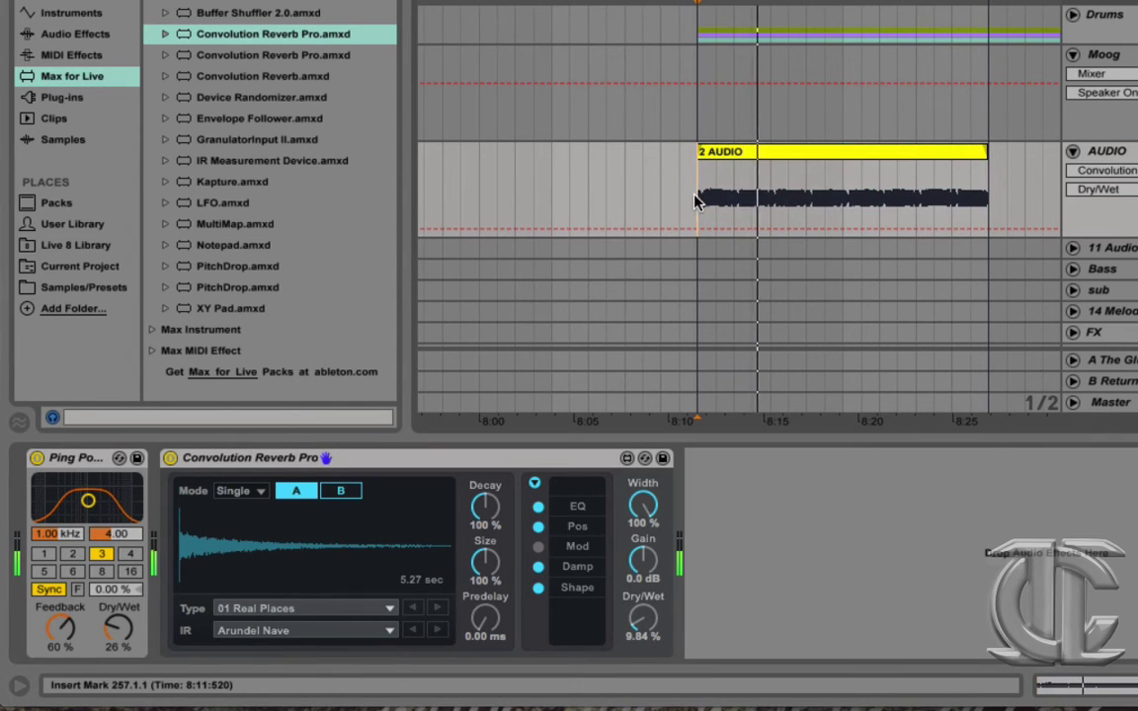
Split the AUDIO clip at bars 258 and 259 and reverse the one-bar middle slice
{"action": "left_click", "coordinate": [733, 204]}
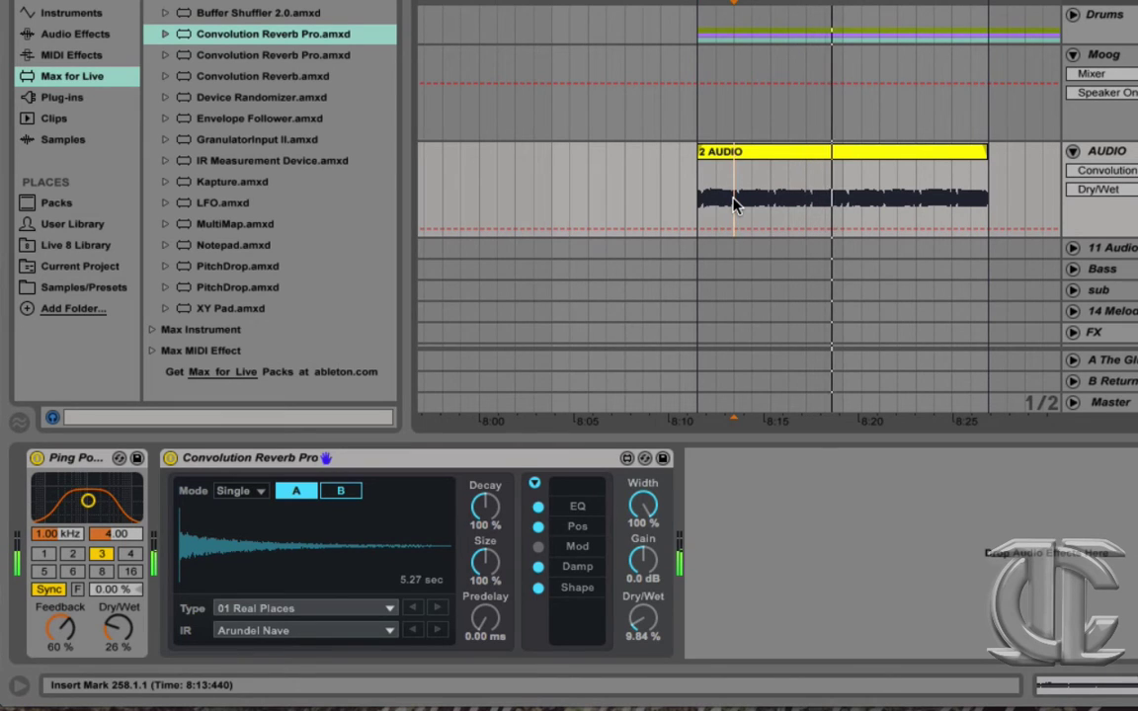
{"action": "key", "text": "ctrl+e"}
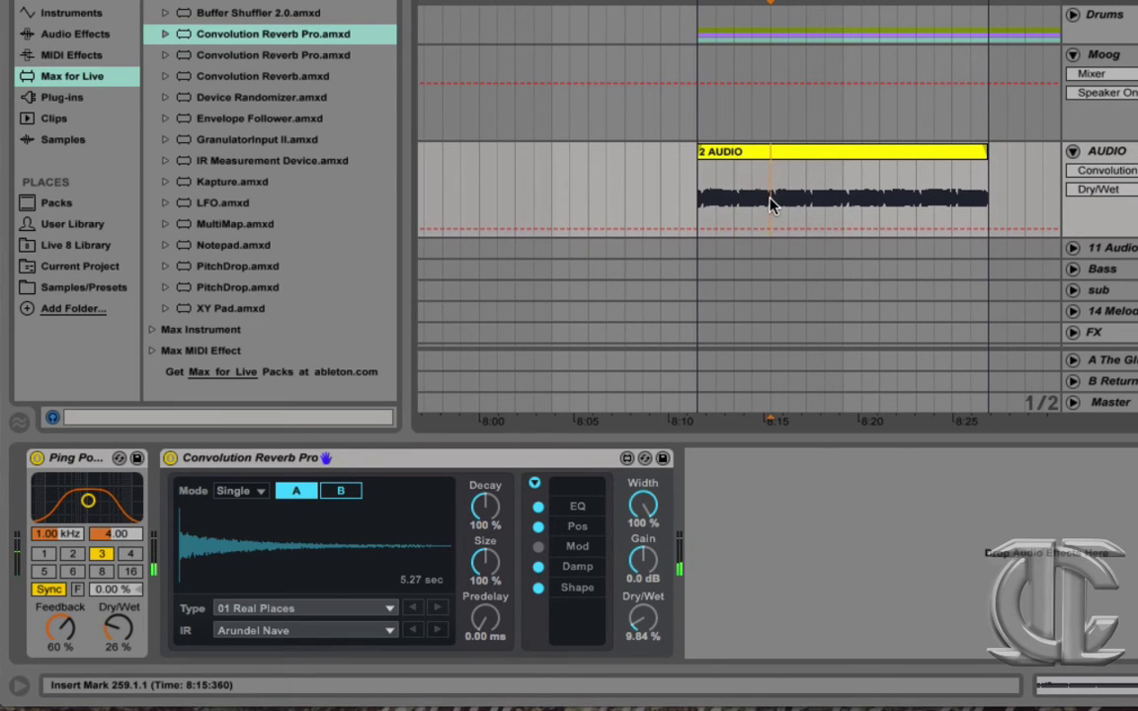
{"action": "key", "text": "ctrl+e"}
{"action": "left_click", "coordinate": [749, 213]}
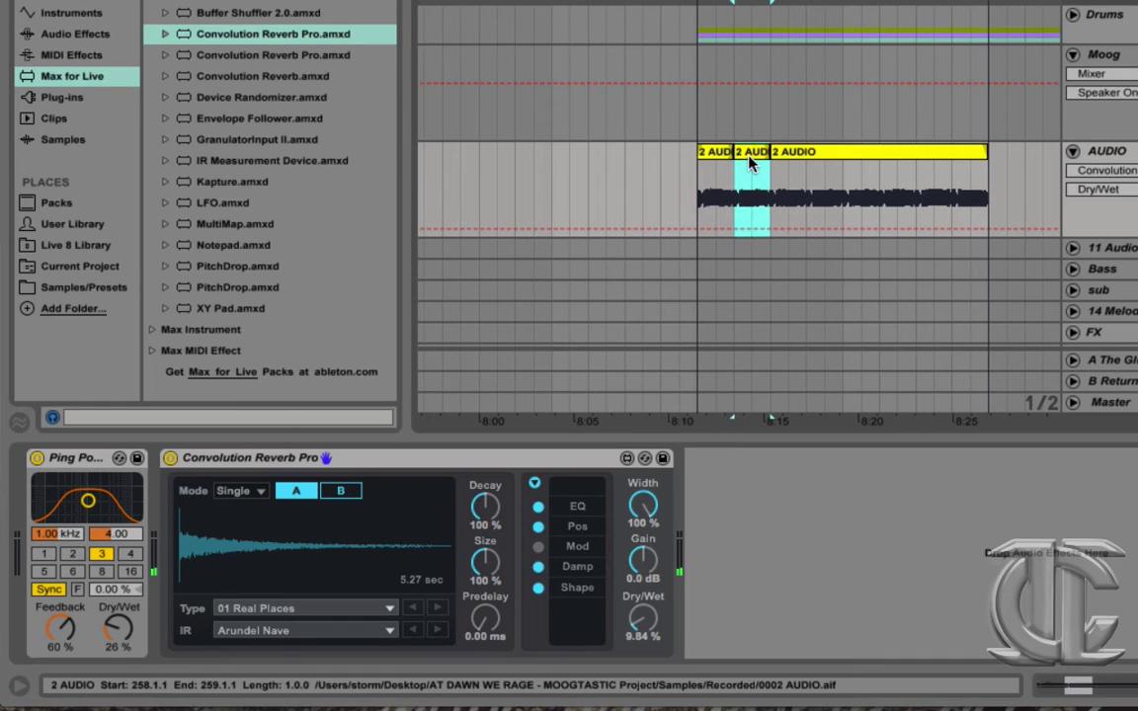
{"action": "double_click", "coordinate": [763, 156]}
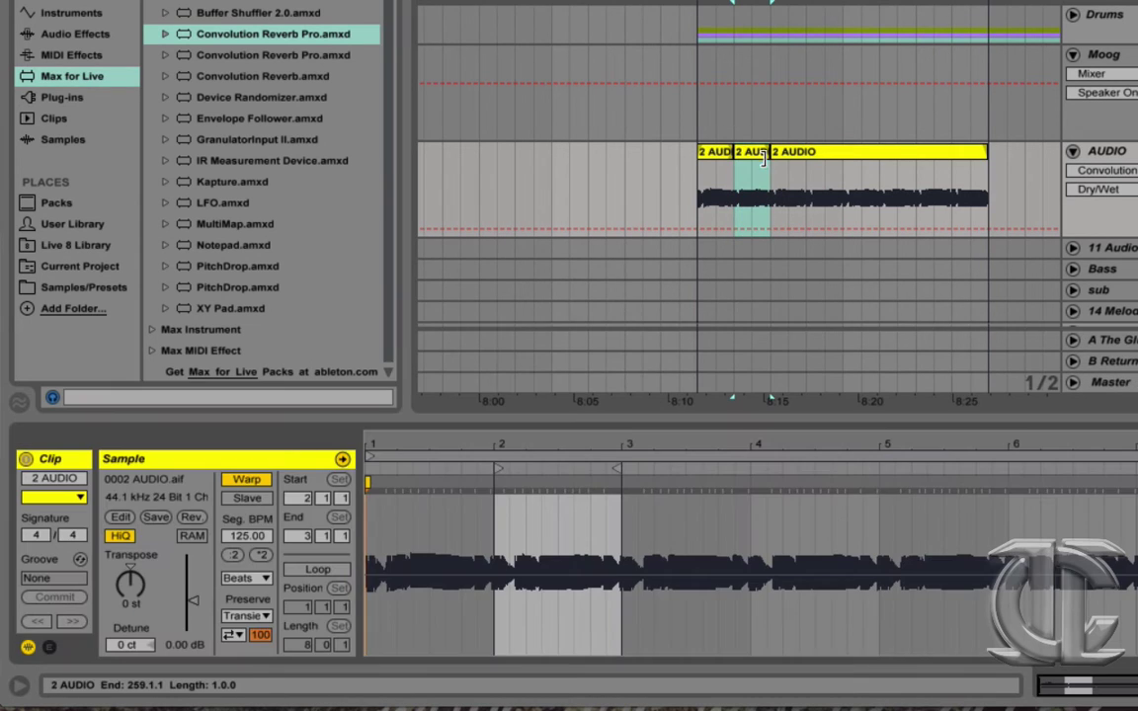
{"action": "left_click", "coordinate": [191, 519]}
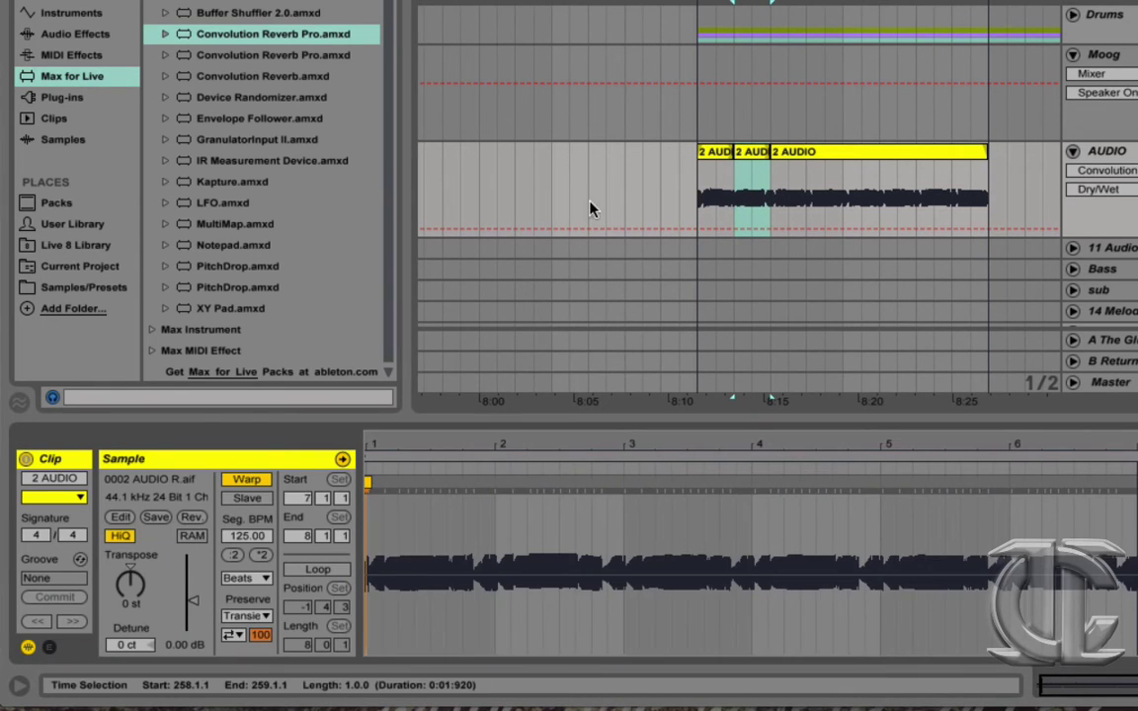
Play from the clip start, then duplicate the half bar 259.1.1–259.3.1 twice for a stutter
{"action": "right_click", "coordinate": [703, 197]}
{"action": "left_click", "coordinate": [700, 196]}
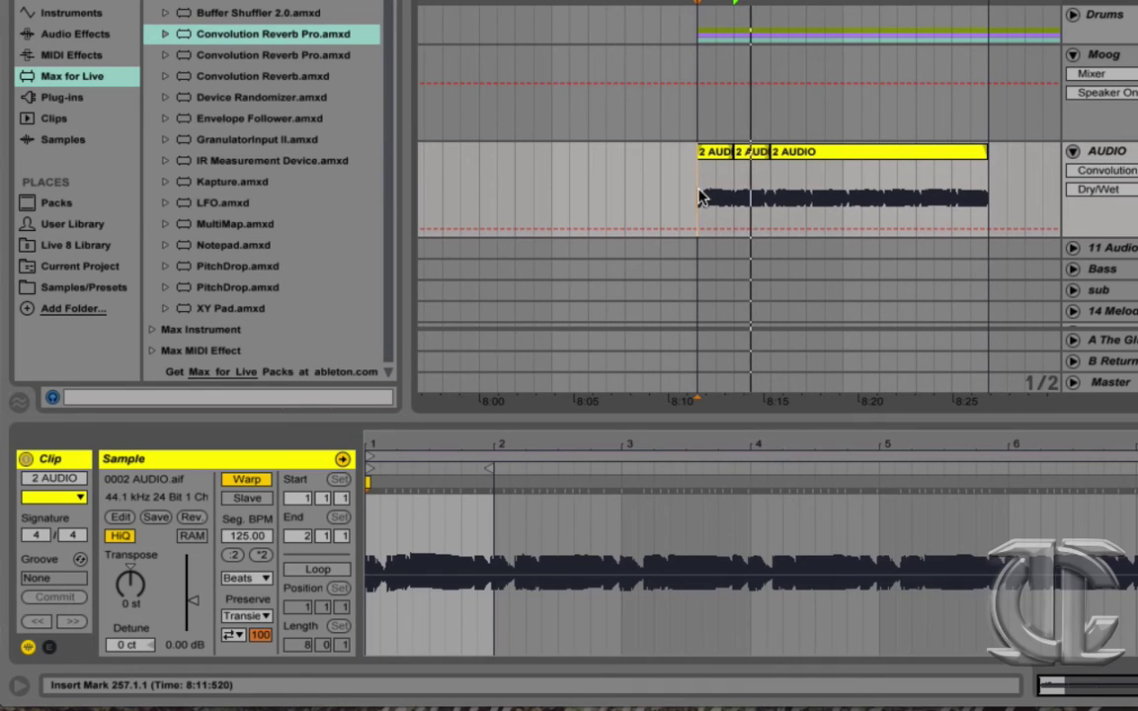
{"action": "key", "text": "space"}
{"action": "left_click_drag", "start_coordinate": [771, 198], "coordinate": [784, 197]}
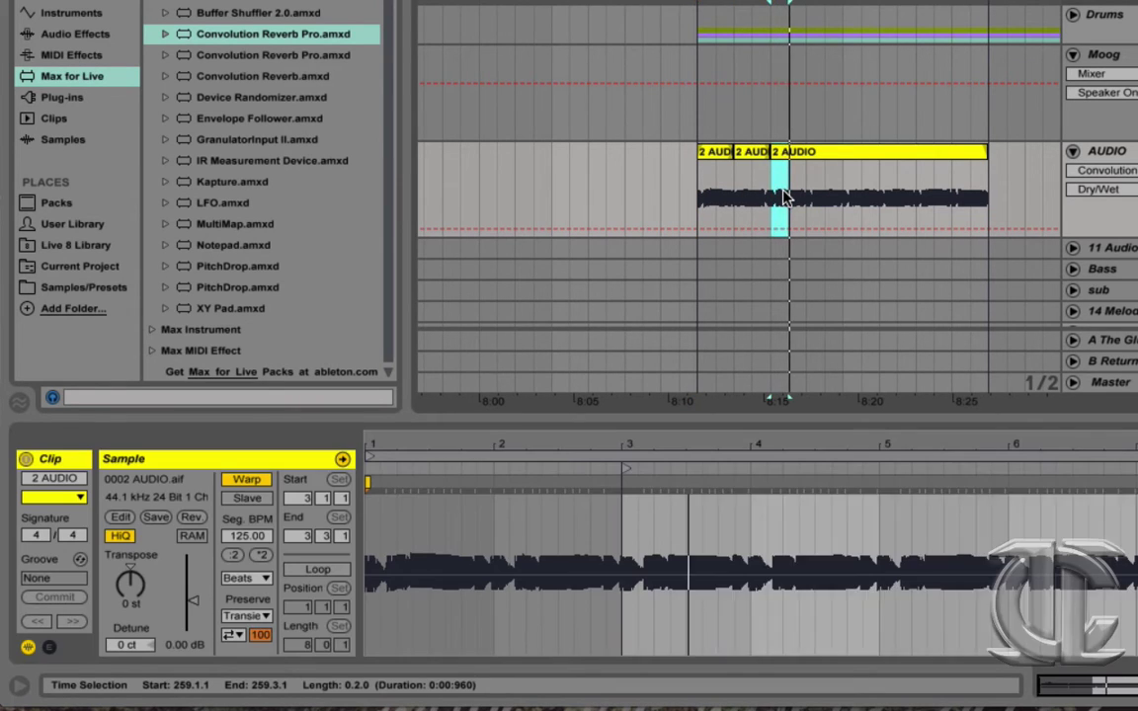
{"action": "key", "text": "ctrl+d"}
{"action": "key", "text": "ctrl+d"}
{"action": "key", "text": "ctrl+d"}
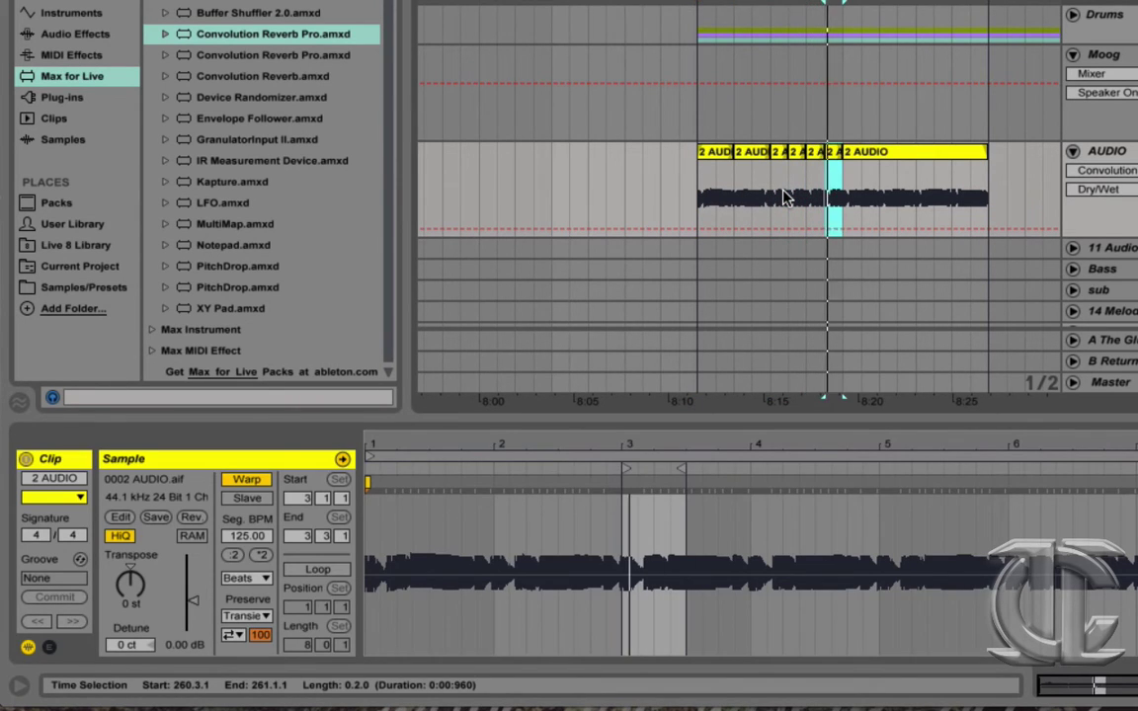
{"action": "key", "text": "ctrl+d"}
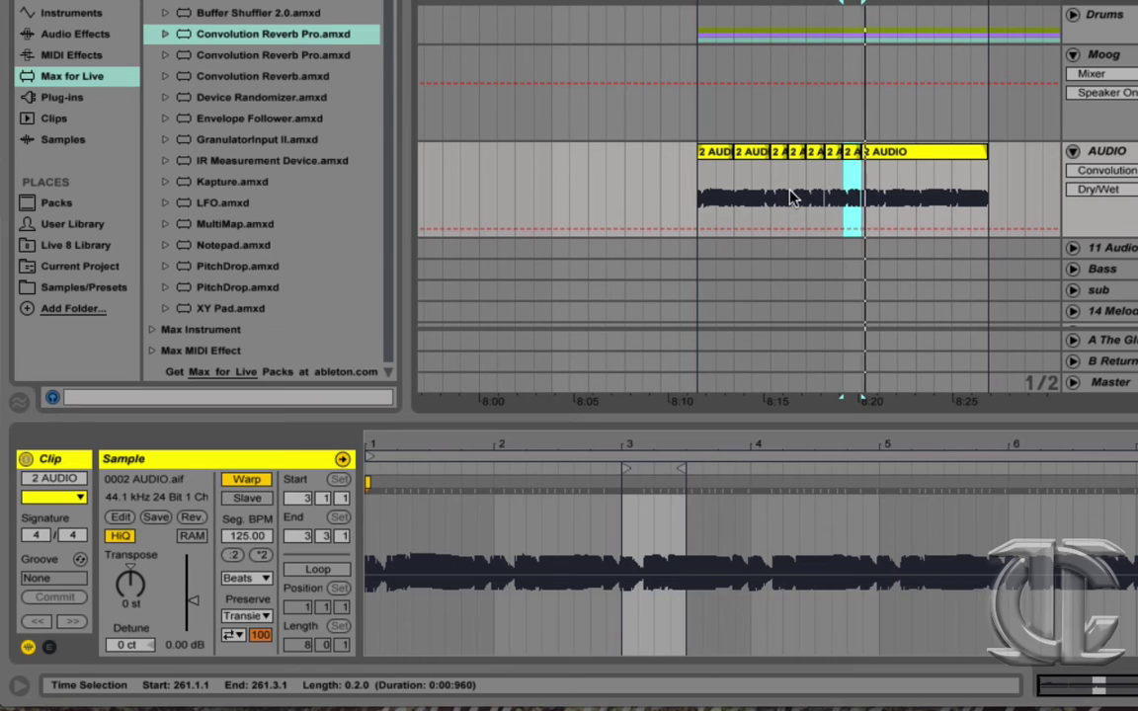
{"action": "left_click", "coordinate": [801, 154]}
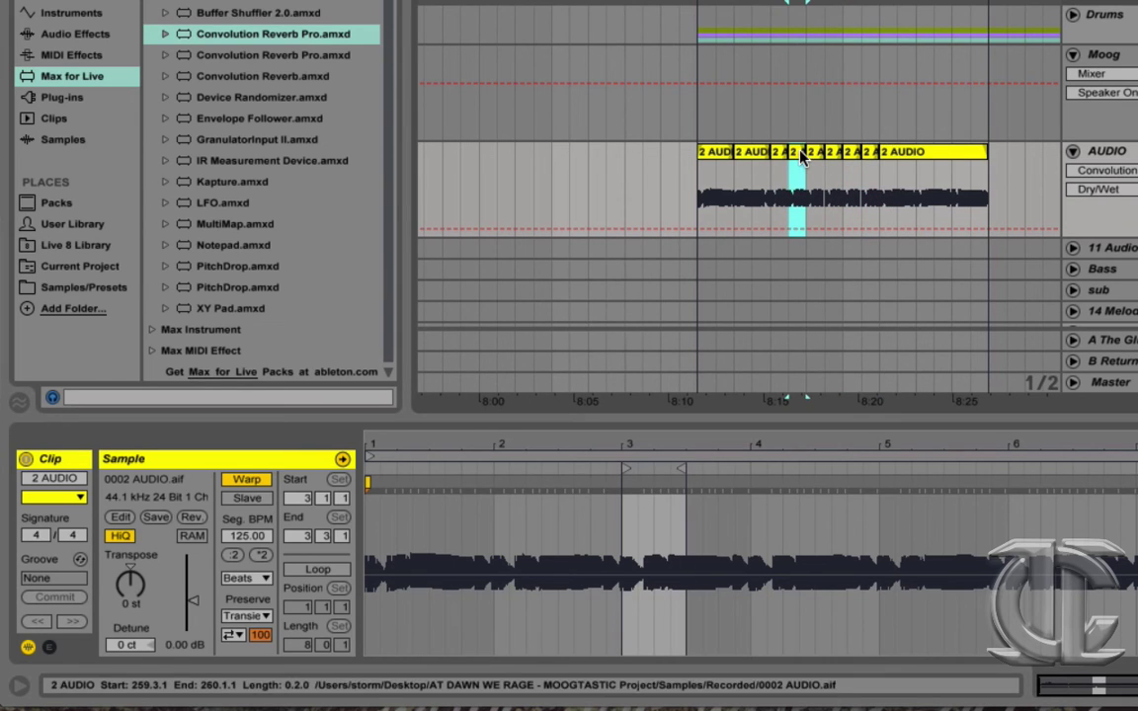
Delete three small stutter slices and duplicate the selected slice into the next half bar
{"action": "key", "text": "Delete"}
{"action": "left_click", "coordinate": [834, 155]}
{"action": "key", "text": "Delete"}
{"action": "left_click", "coordinate": [869, 154]}
{"action": "key", "text": "Delete"}
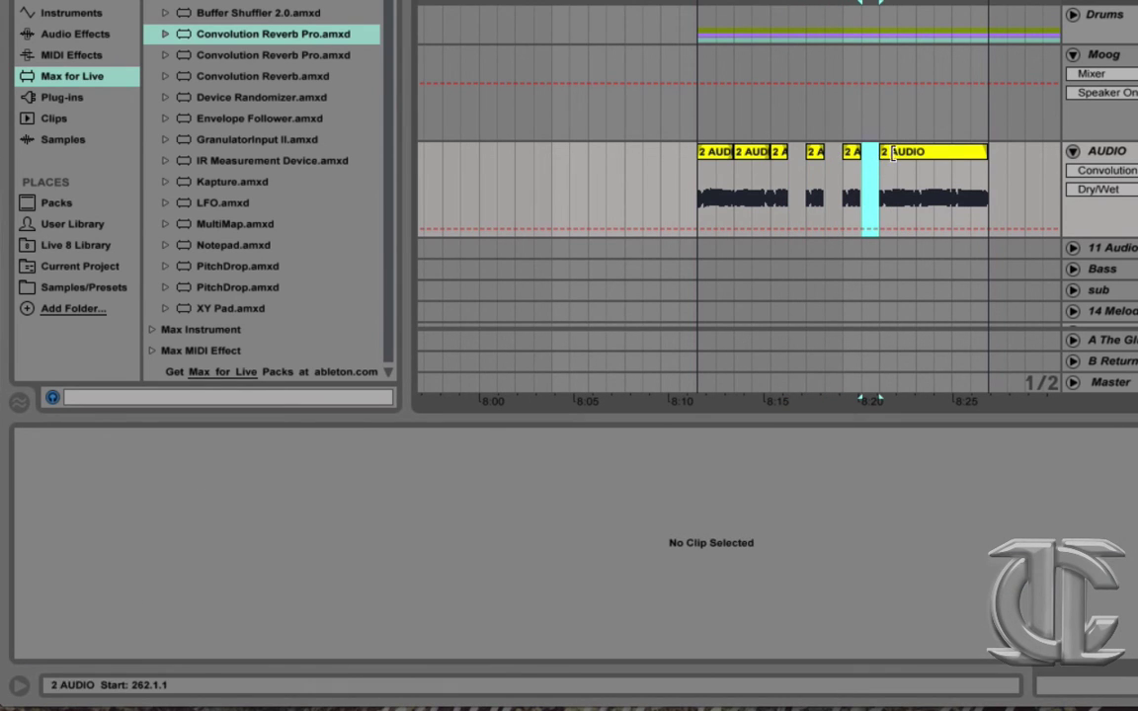
{"action": "key", "text": "ctrl+d"}
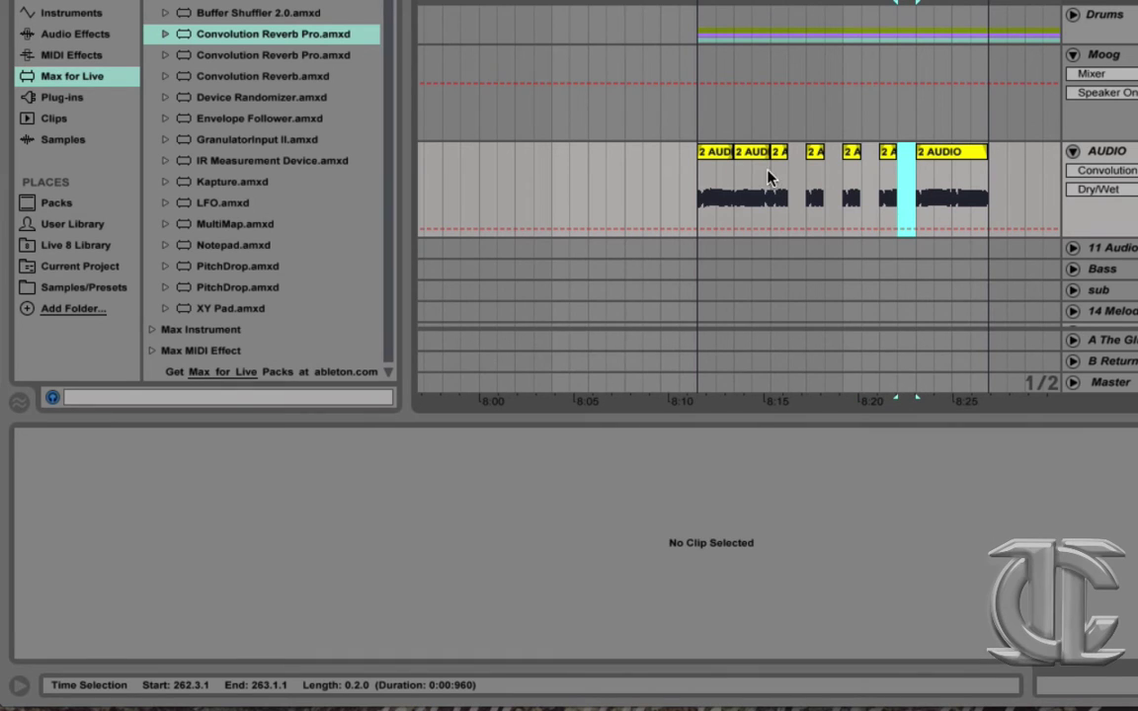
Duplicate the half bar 258.1.1–258.3.1 into the gaps, then select the clips from bar 259 to 263
{"action": "left_click_drag", "start_coordinate": [743, 202], "coordinate": [747, 205]}
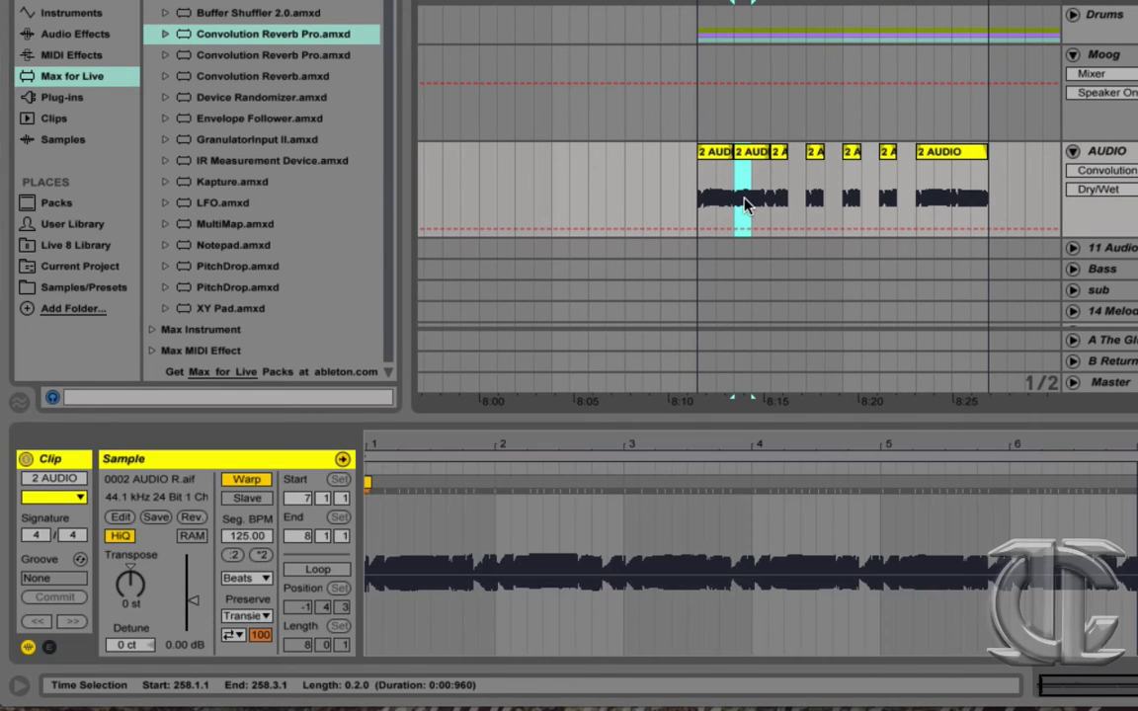
{"action": "key", "text": "ctrl+d"}
{"action": "key", "text": "ctrl+d"}
{"action": "key", "text": "ctrl+d"}
{"action": "key", "text": "ctrl+d"}
{"action": "key", "text": "ctrl+d"}
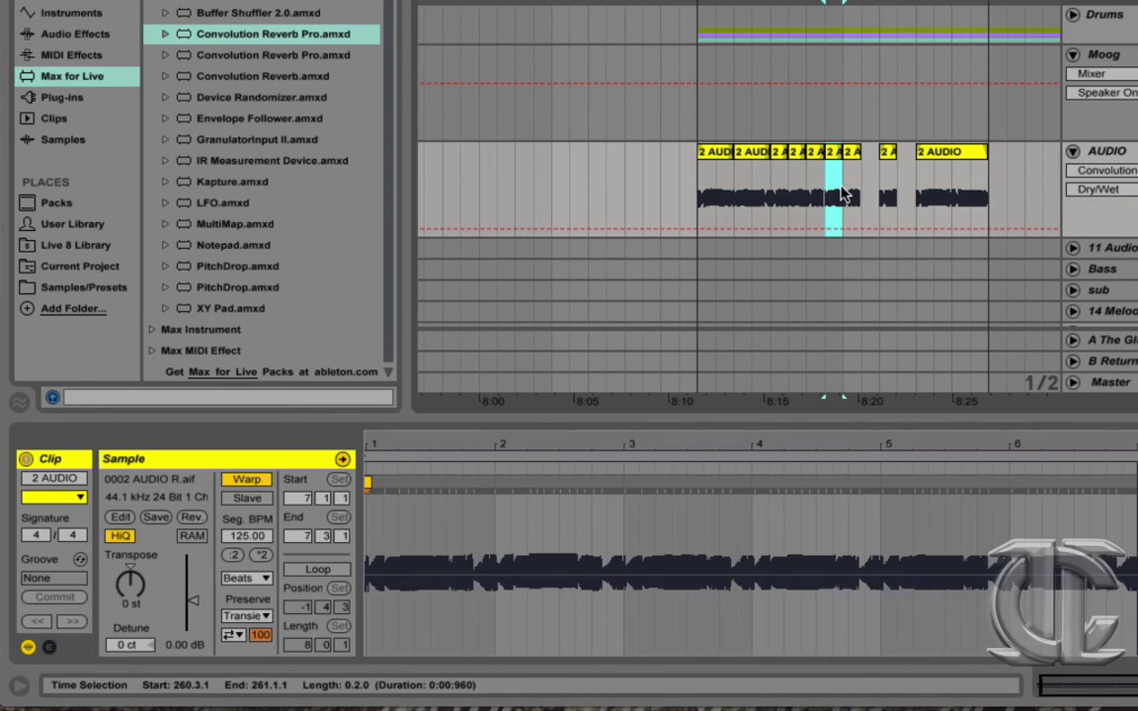
{"action": "left_click_drag", "start_coordinate": [842, 195], "coordinate": [775, 197]}
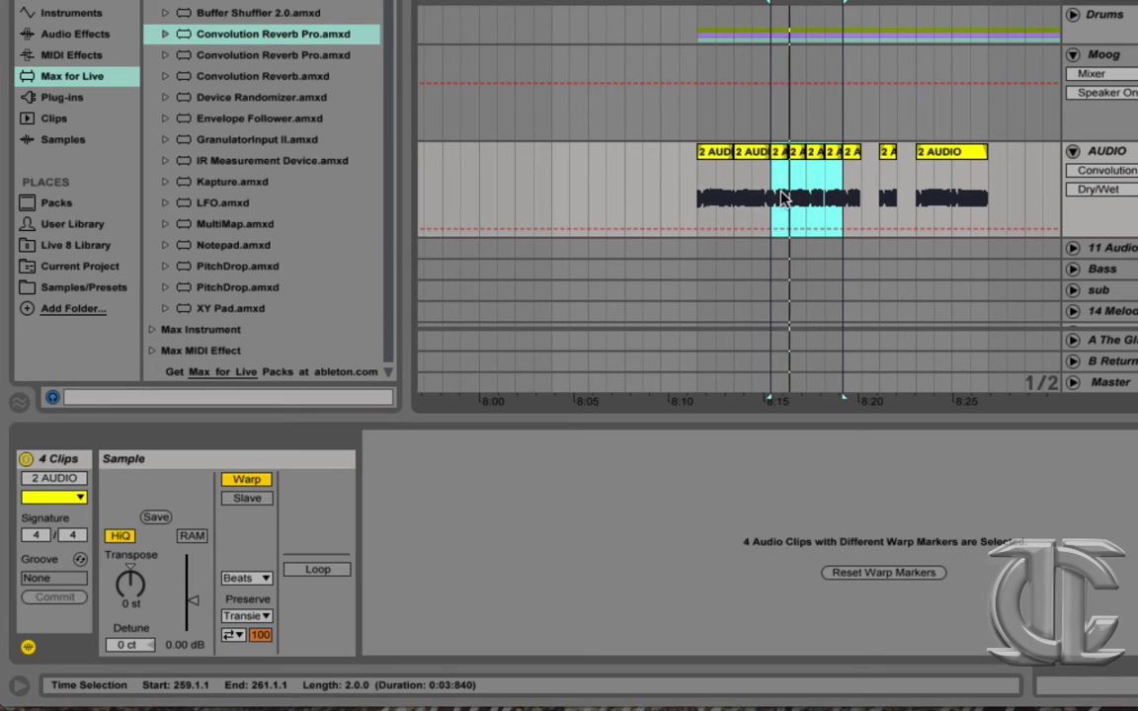
{"action": "left_click_drag", "start_coordinate": [841, 198], "coordinate": [790, 199]}
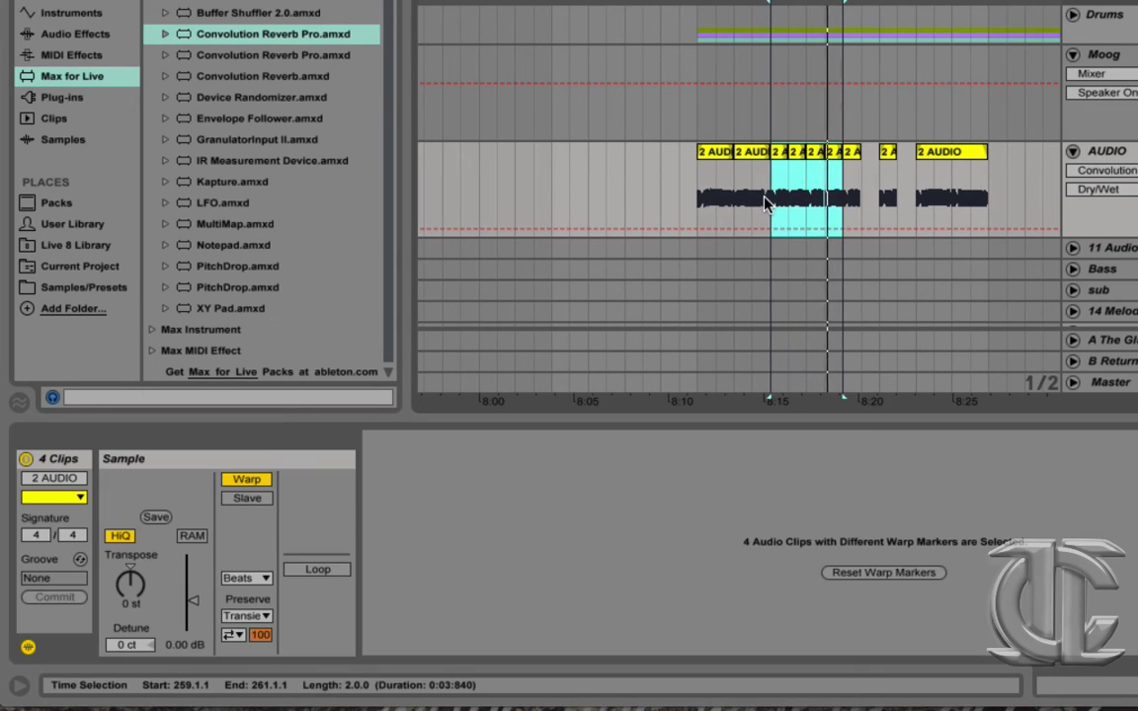
{"action": "left_click", "coordinate": [780, 153], "text": "shift"}
{"action": "left_click", "coordinate": [915, 109], "text": "shift"}
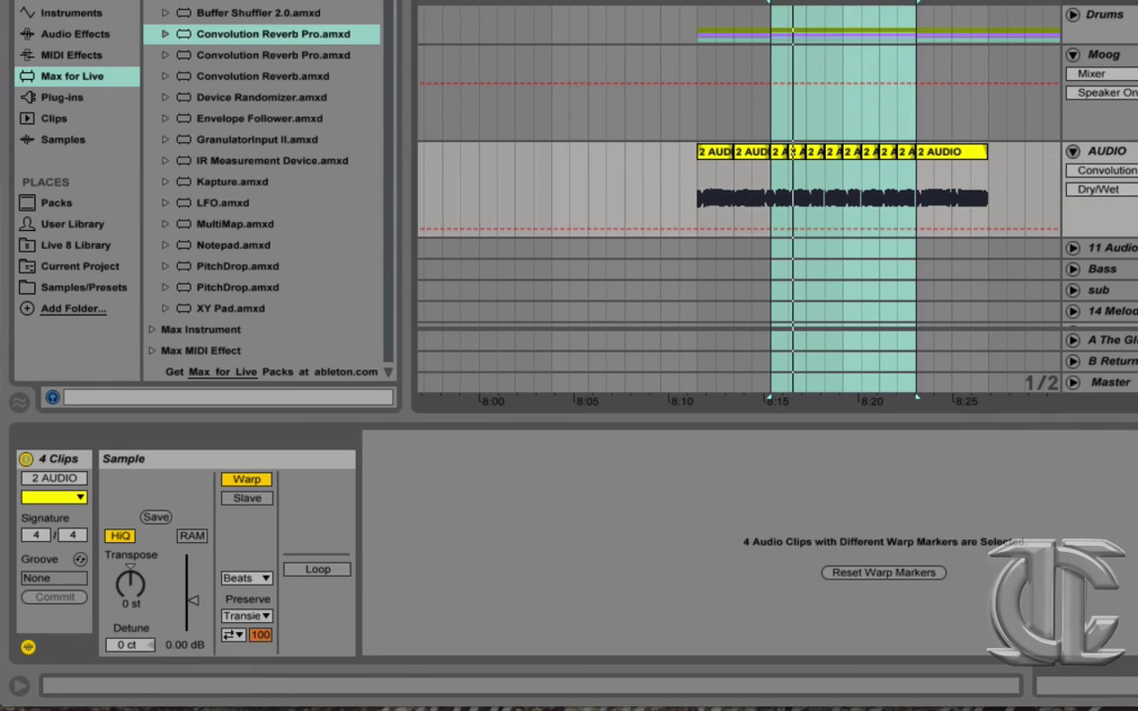